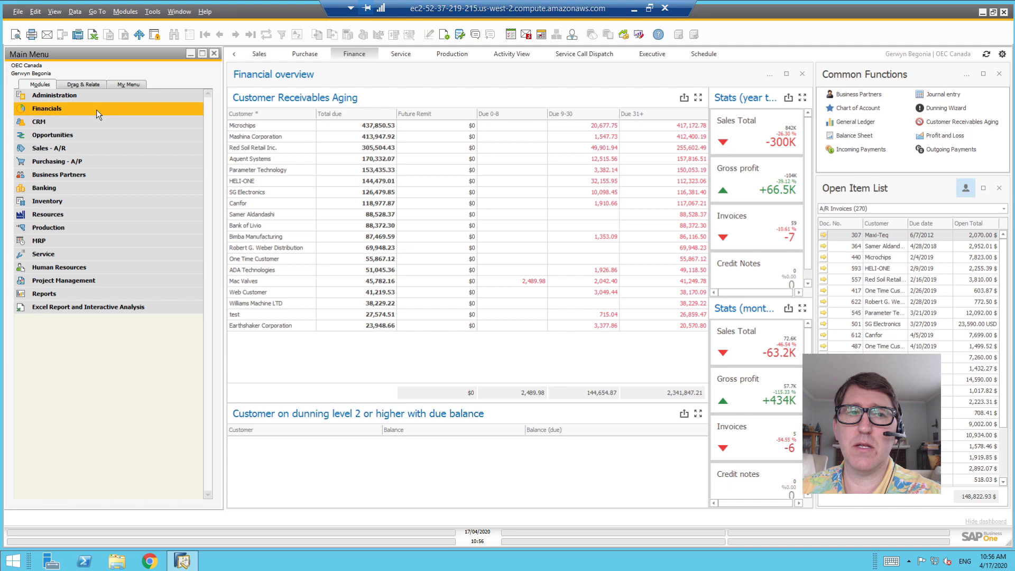
Open Cash Flow Forecast under Financials > Financial Reports > Financial to show its selection criteria
{"action": "left_click", "coordinate": [96, 110]}
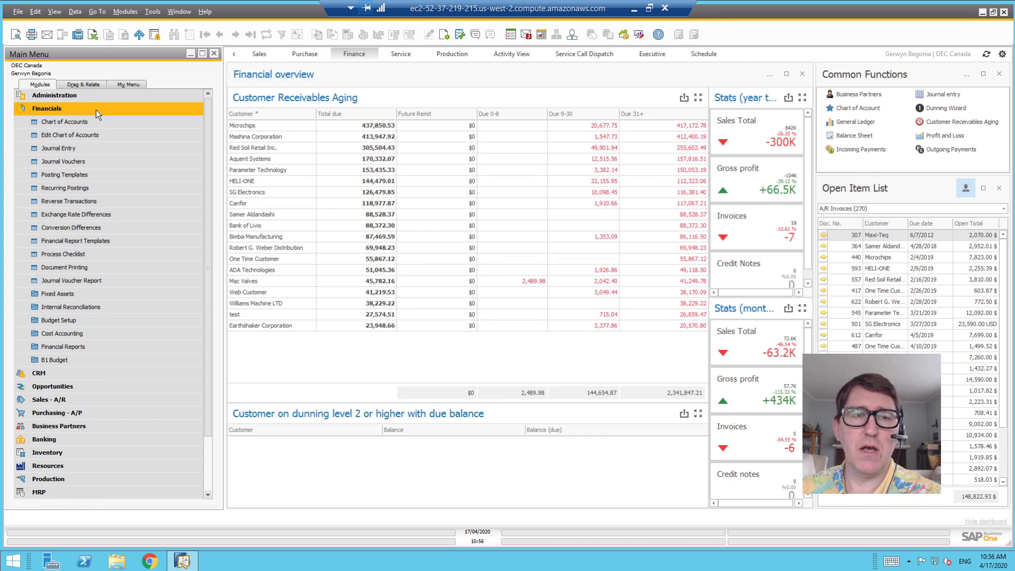
{"action": "left_click", "coordinate": [86, 349]}
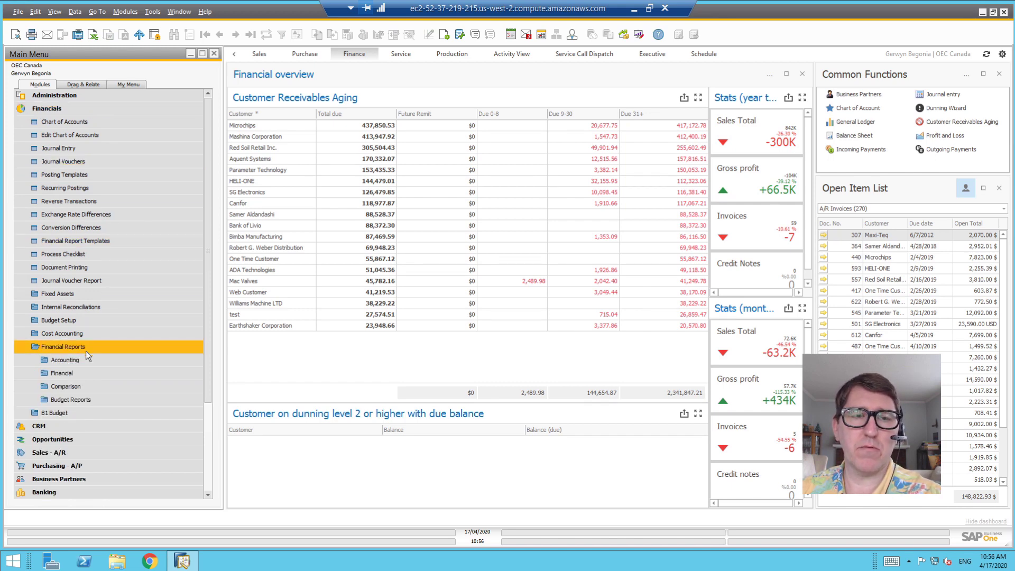
{"action": "left_click", "coordinate": [104, 375]}
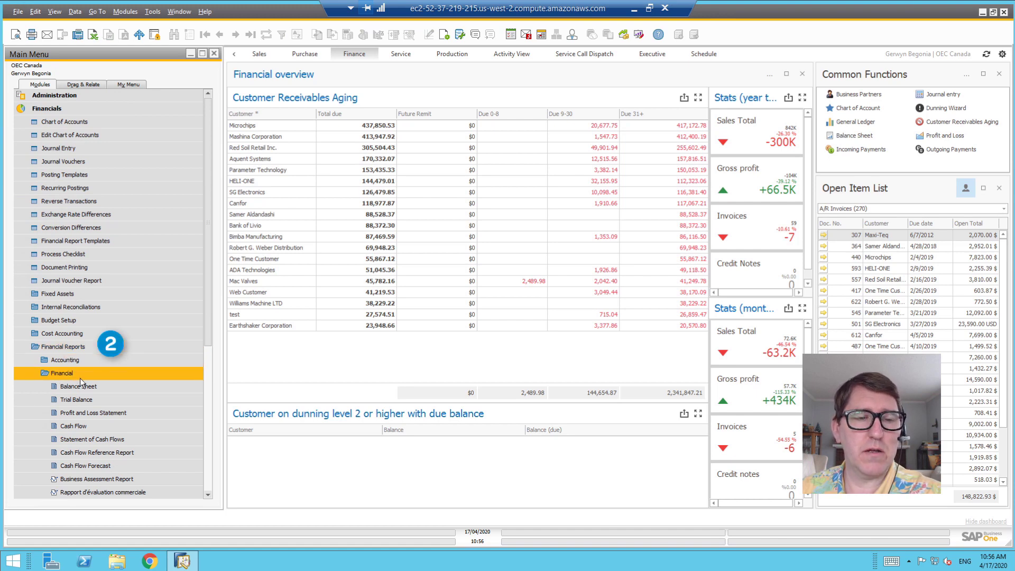
{"action": "scroll", "coordinate": [81, 379], "scroll_direction": "down", "scroll_amount": 1}
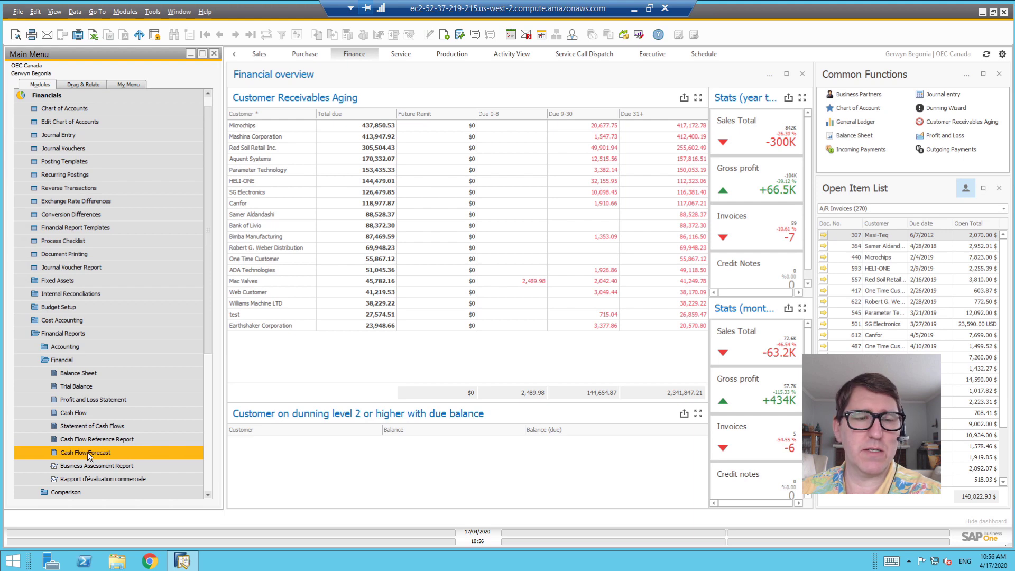
{"action": "left_click", "coordinate": [82, 413]}
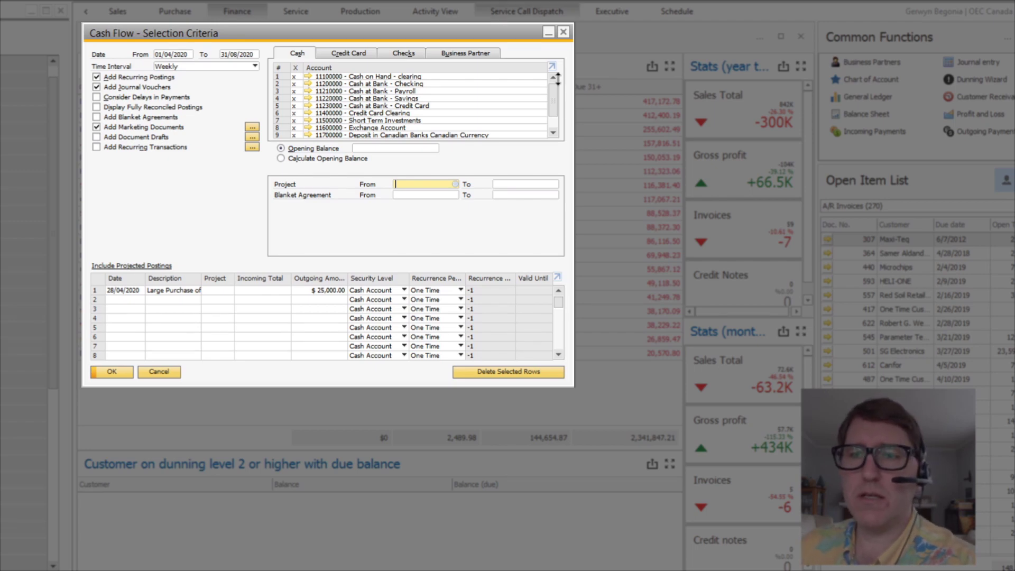
{"action": "mouse_move", "coordinate": [575, 164]}
{"action": "left_mouse_down"}
{"action": "mouse_move", "coordinate": [759, 166]}
{"action": "mouse_move", "coordinate": [556, 172]}
{"action": "left_mouse_up"}
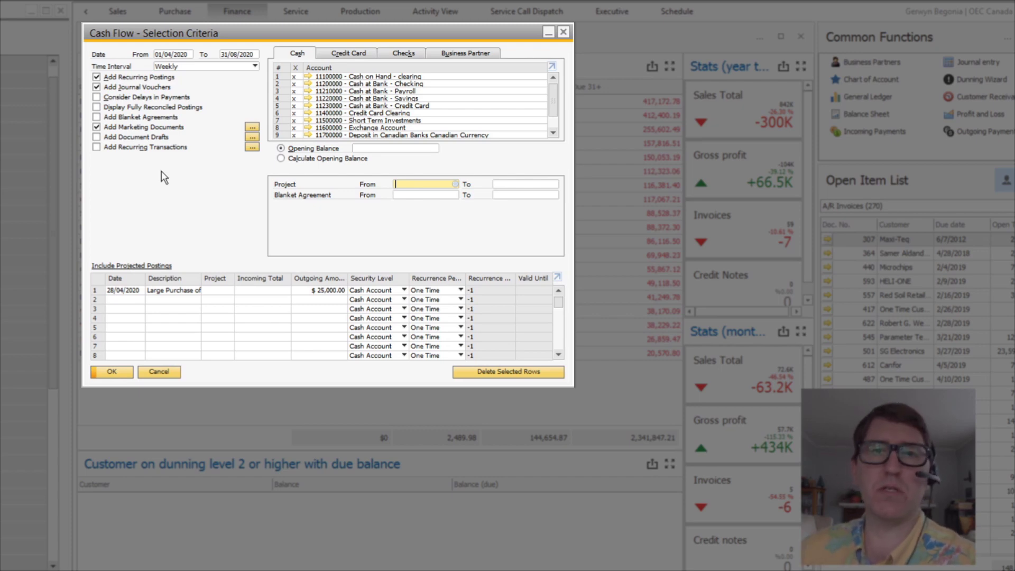
Confirm the forecast range 01/04/2020 to 31/08/2020 and keep Weekly time intervals
{"action": "left_click", "coordinate": [175, 54]}
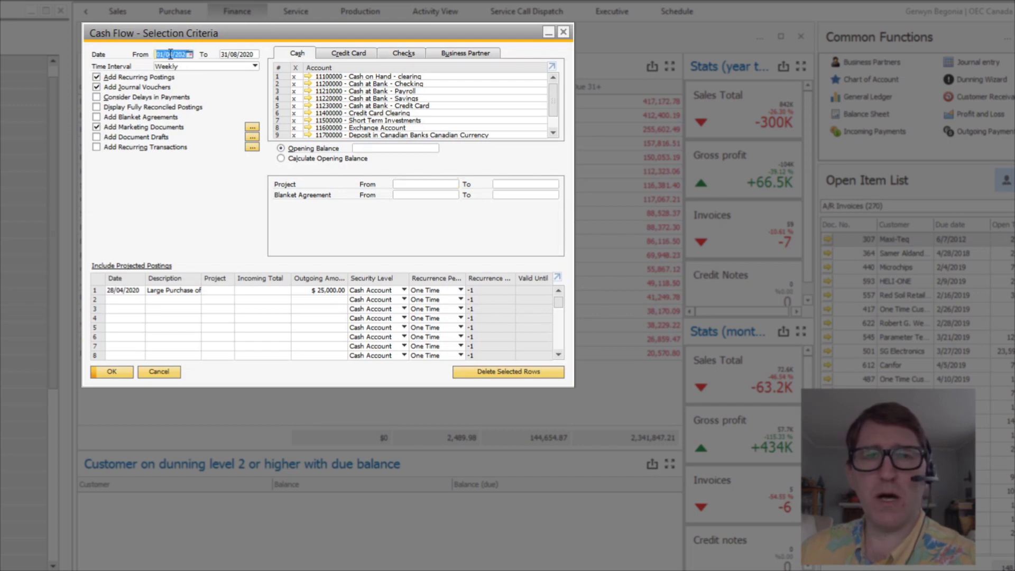
{"action": "left_click", "coordinate": [190, 55]}
{"action": "left_click", "coordinate": [211, 106]}
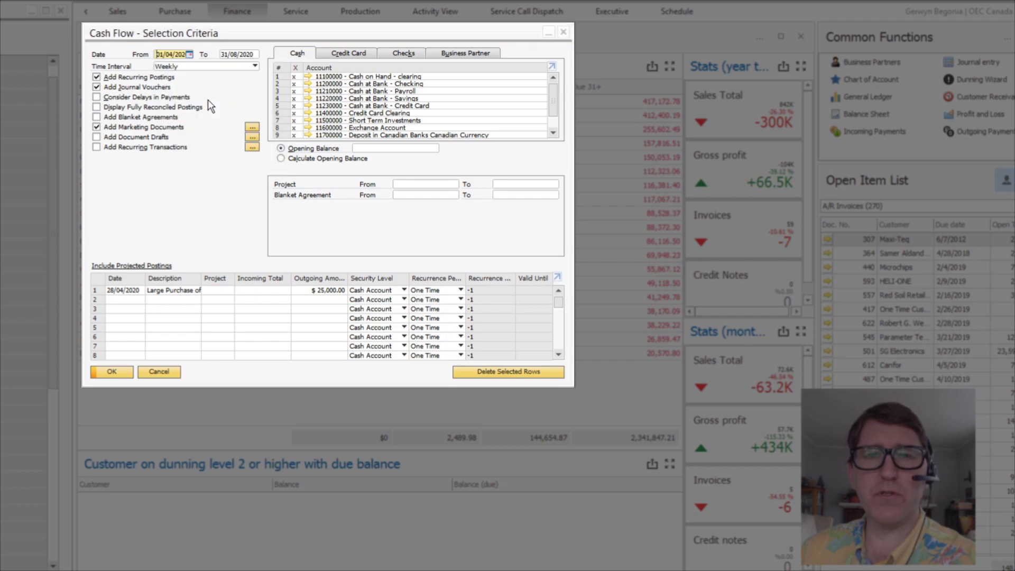
{"action": "left_click", "coordinate": [240, 54]}
{"action": "left_click", "coordinate": [255, 55]}
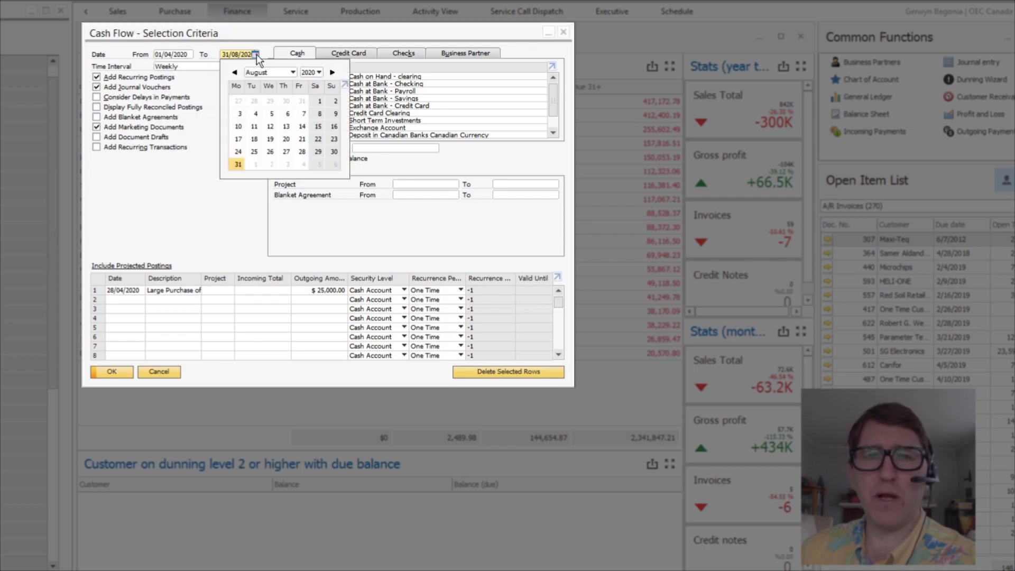
{"action": "left_click", "coordinate": [238, 165]}
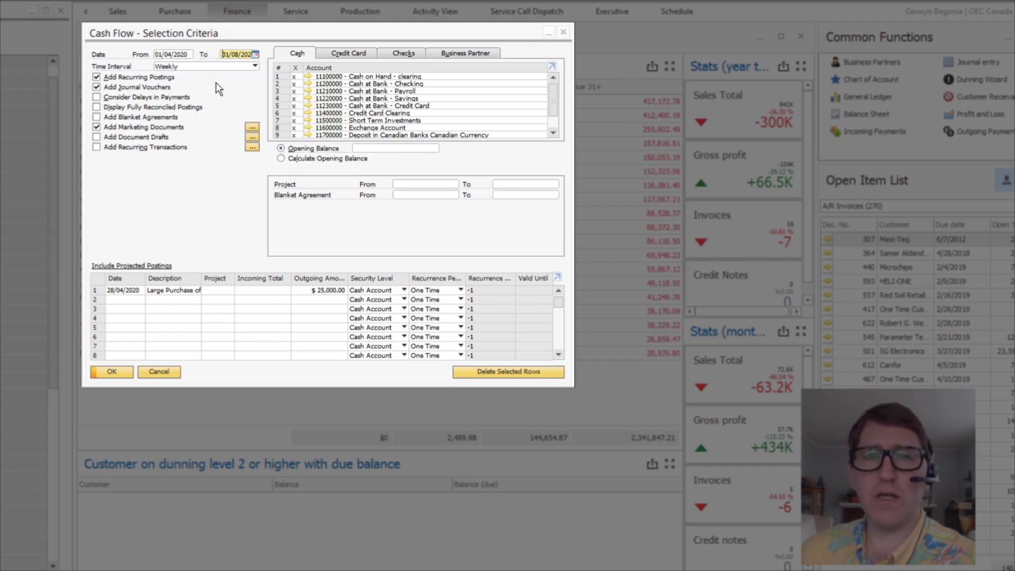
{"action": "left_click", "coordinate": [207, 68]}
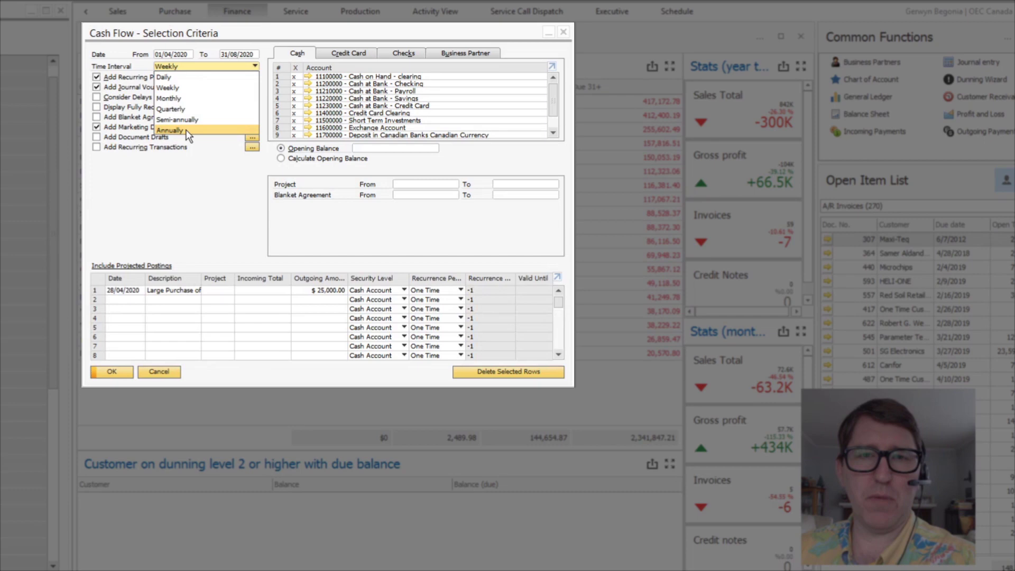
{"action": "left_click", "coordinate": [174, 88]}
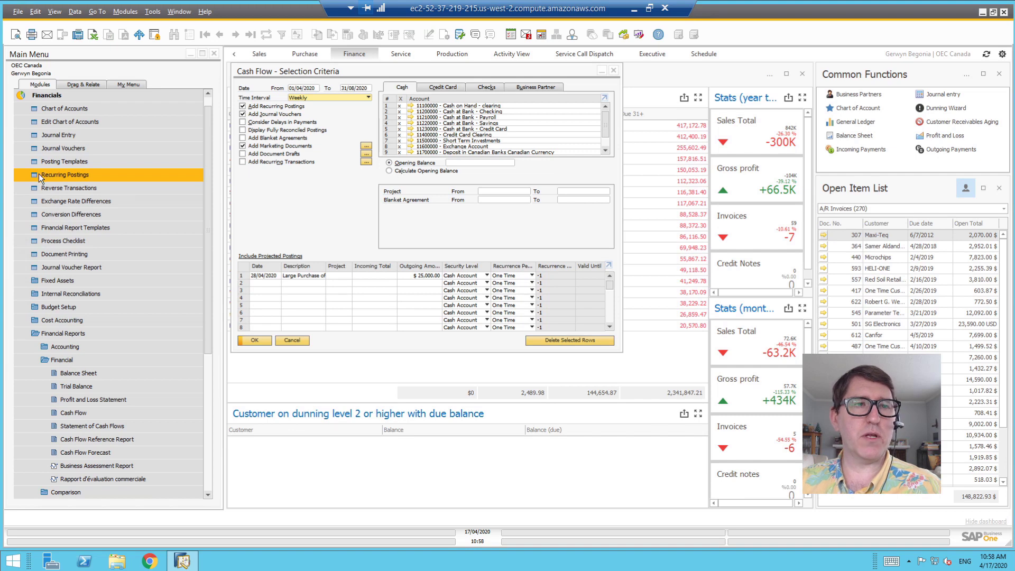
Open Recurring Postings, widen the window to see its columns, then close it
{"action": "left_click", "coordinate": [59, 175]}
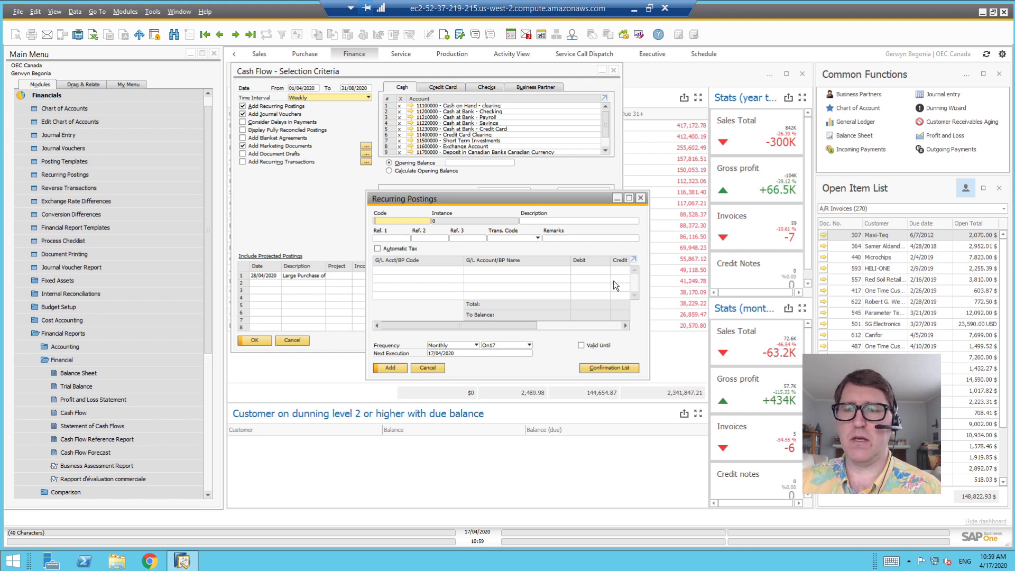
{"action": "left_click", "coordinate": [713, 315]}
{"action": "left_click_drag", "start_coordinate": [713, 316], "coordinate": [752, 315]}
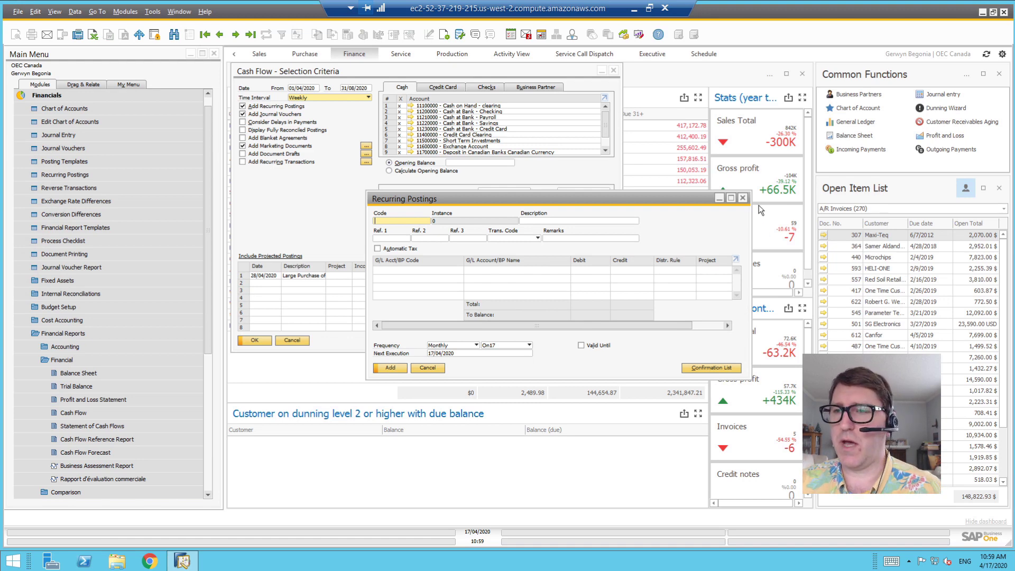
{"action": "left_click", "coordinate": [743, 198]}
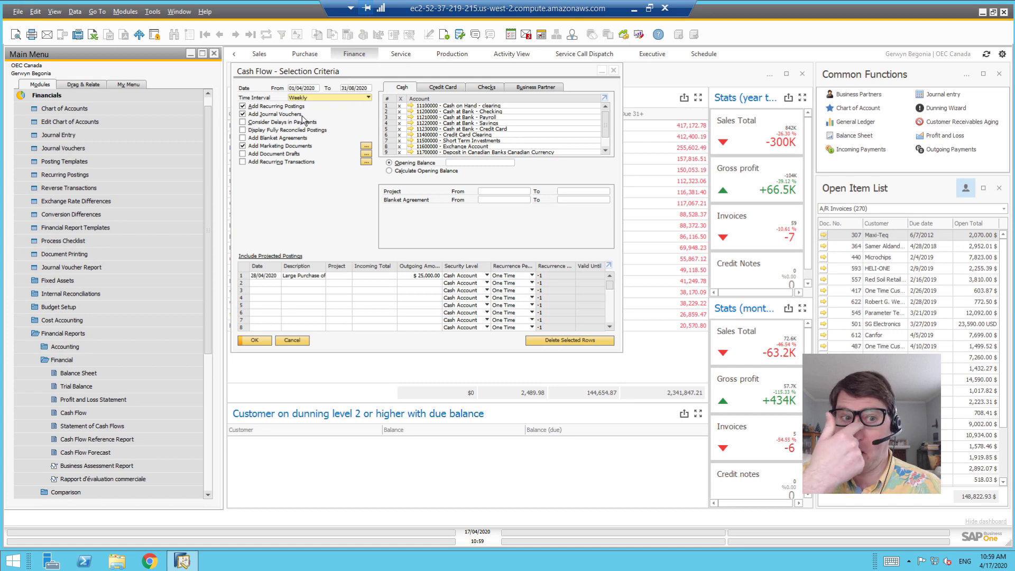
{"action": "left_click", "coordinate": [85, 149]}
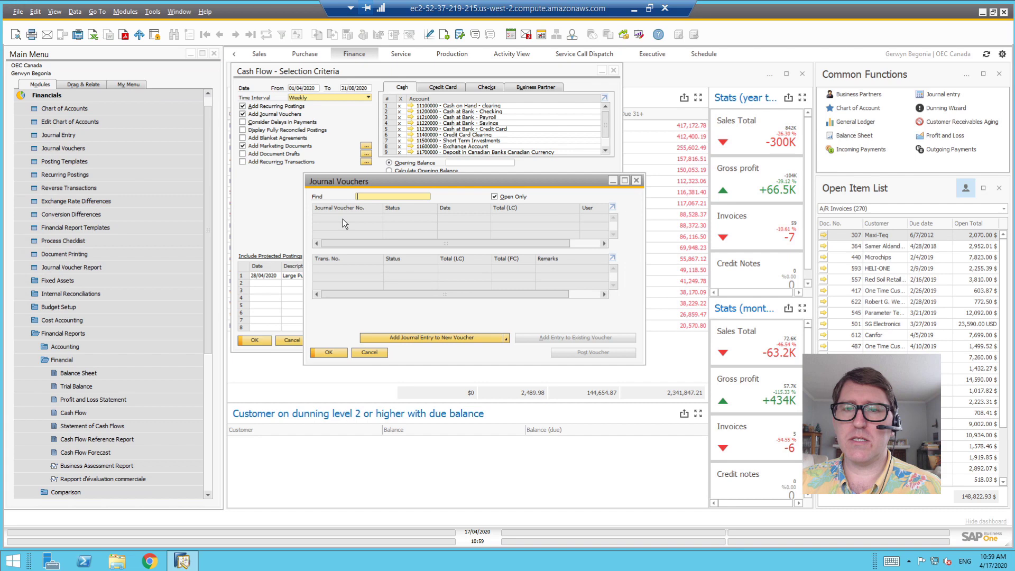
{"action": "left_click", "coordinate": [637, 180]}
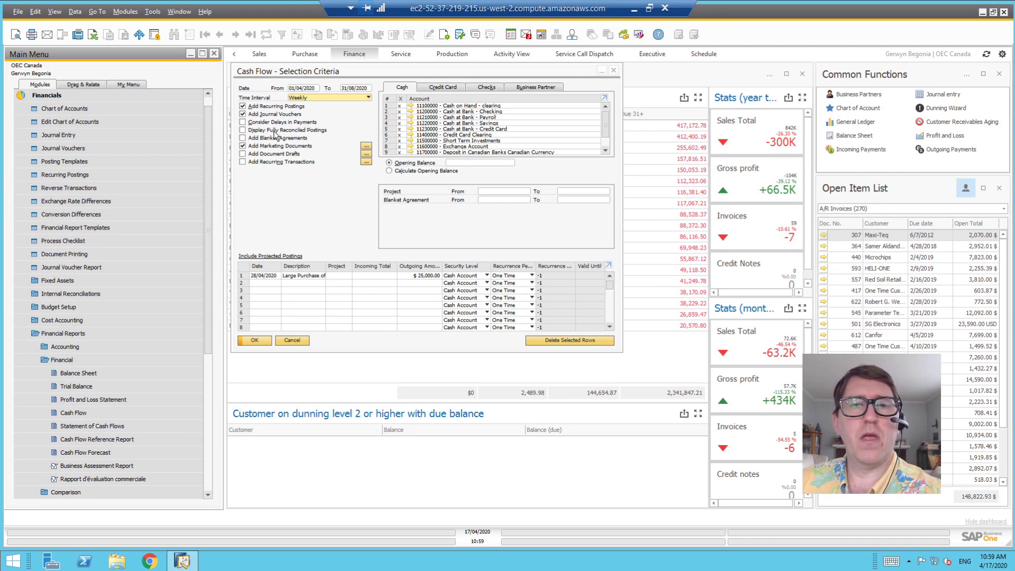
{"action": "left_click", "coordinate": [244, 123]}
{"action": "left_click", "coordinate": [244, 123]}
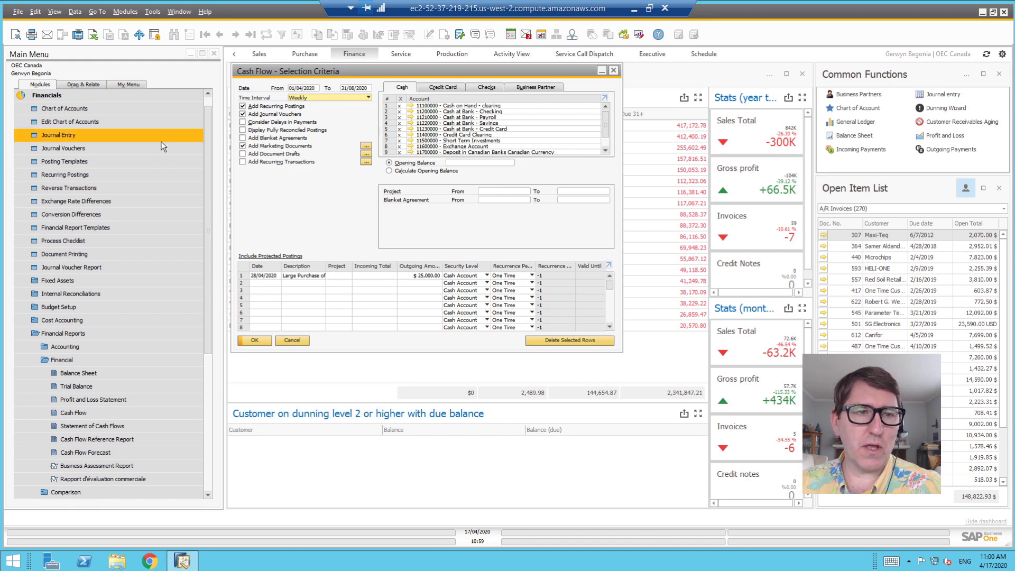
Collapse the Financials module and expand Sales - A/R in the Main Menu
{"action": "left_click", "coordinate": [83, 97]}
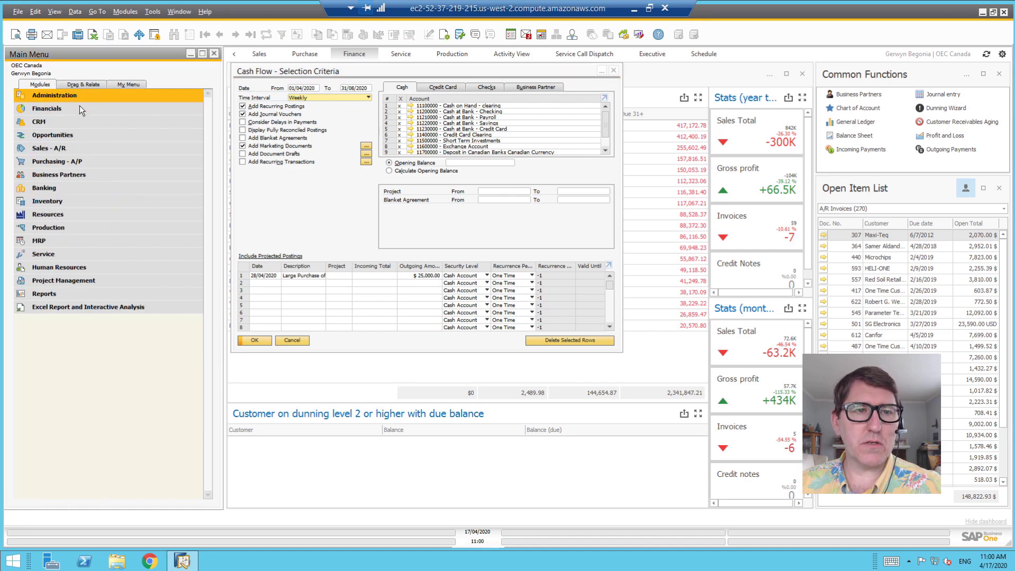
{"action": "left_click", "coordinate": [65, 148]}
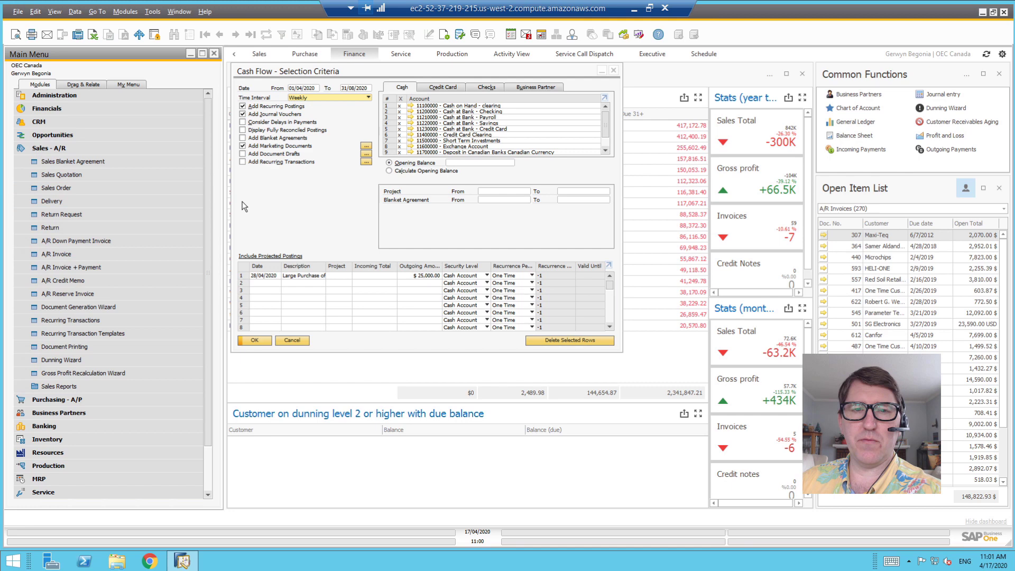
Review the marketing Document Types without changes, then open today's Recurring Transactions
{"action": "left_click", "coordinate": [365, 148]}
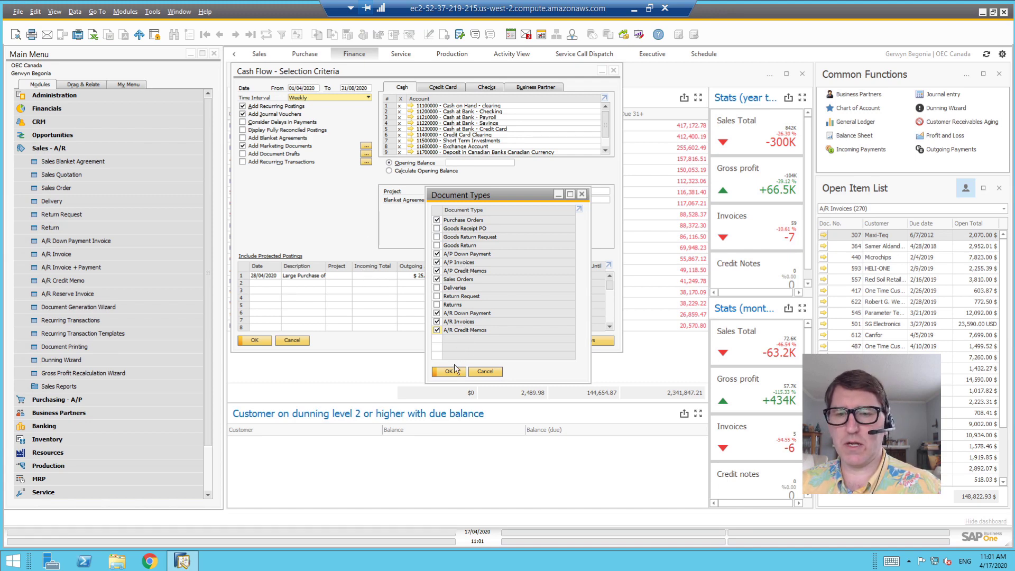
{"action": "left_click", "coordinate": [486, 370]}
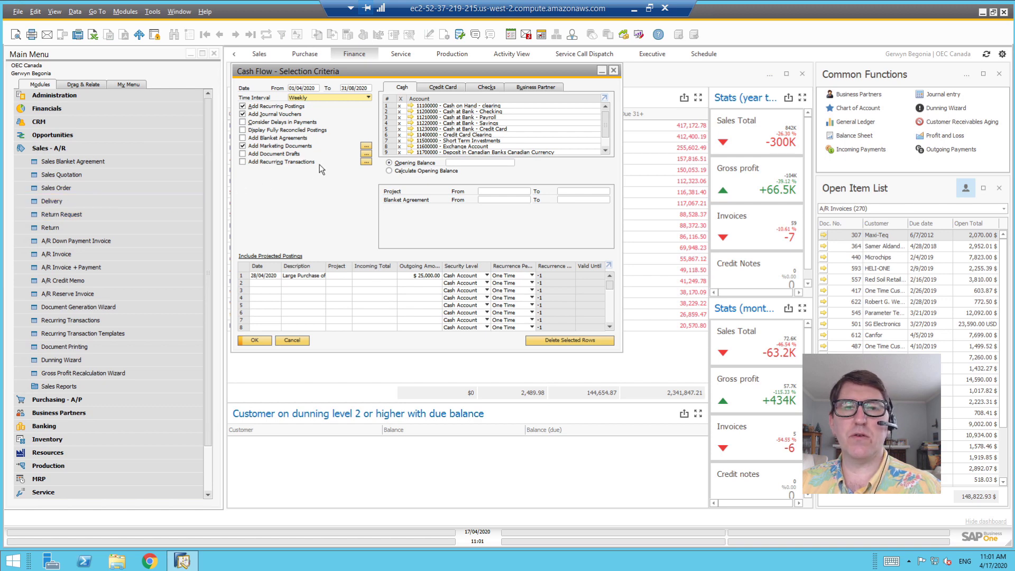
{"action": "left_click", "coordinate": [365, 159]}
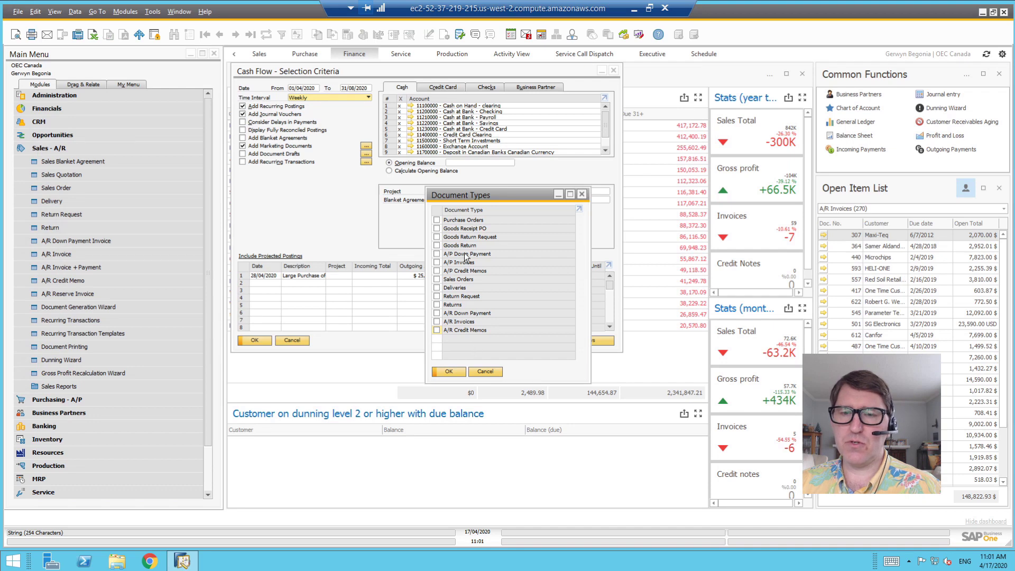
{"action": "left_click", "coordinate": [486, 371]}
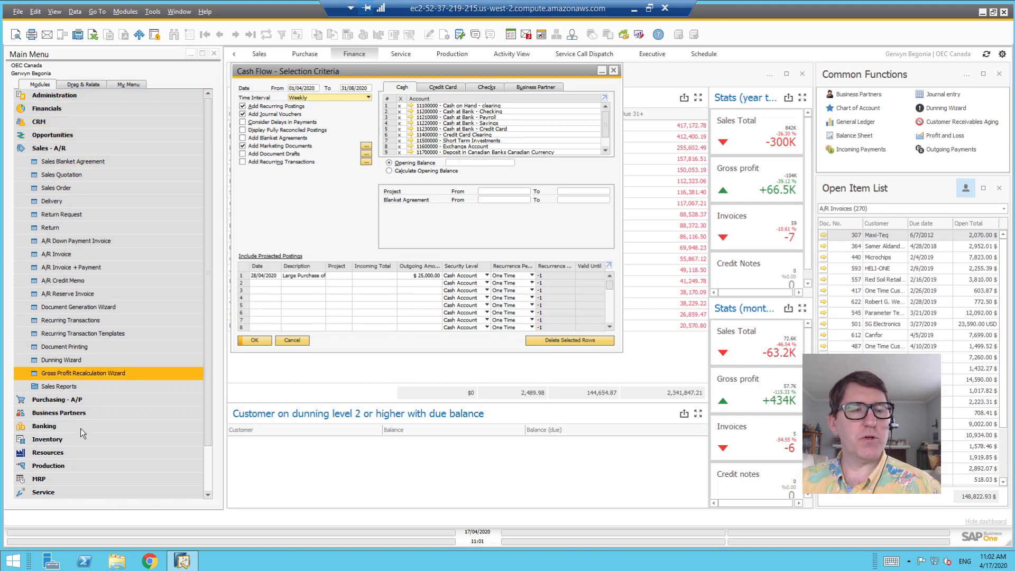
{"action": "left_click", "coordinate": [58, 320]}
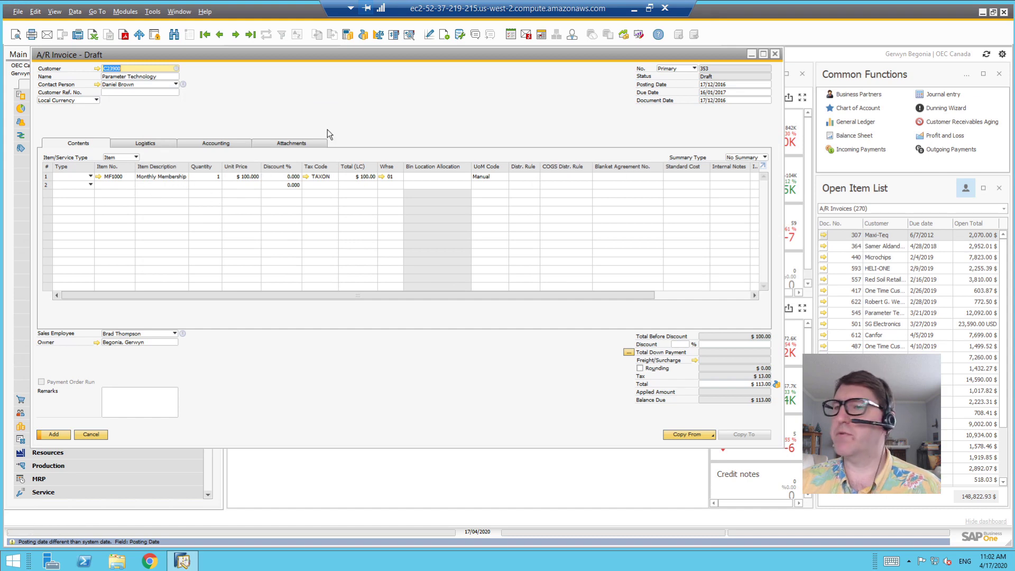
Close the A/R Invoice draft and the Confirmation of Recurring Transactions dialog
{"action": "left_click", "coordinate": [776, 54]}
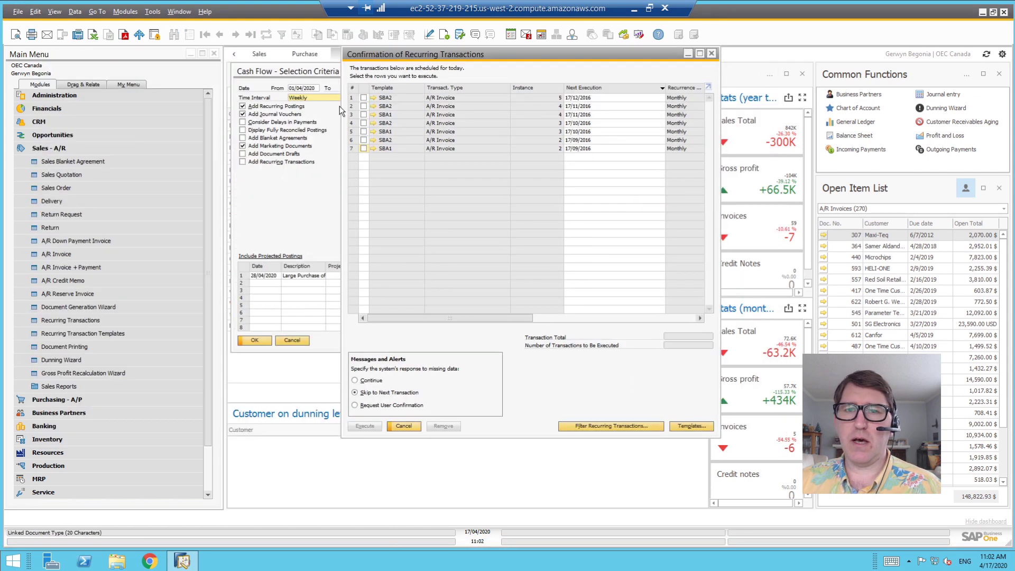
{"action": "left_click", "coordinate": [712, 54]}
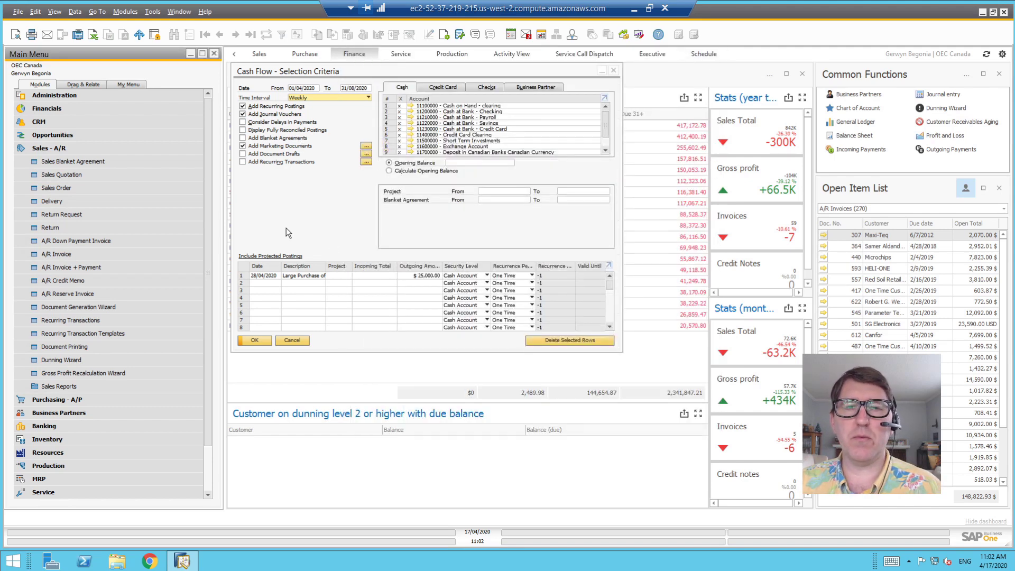
{"action": "left_click", "coordinate": [366, 162]}
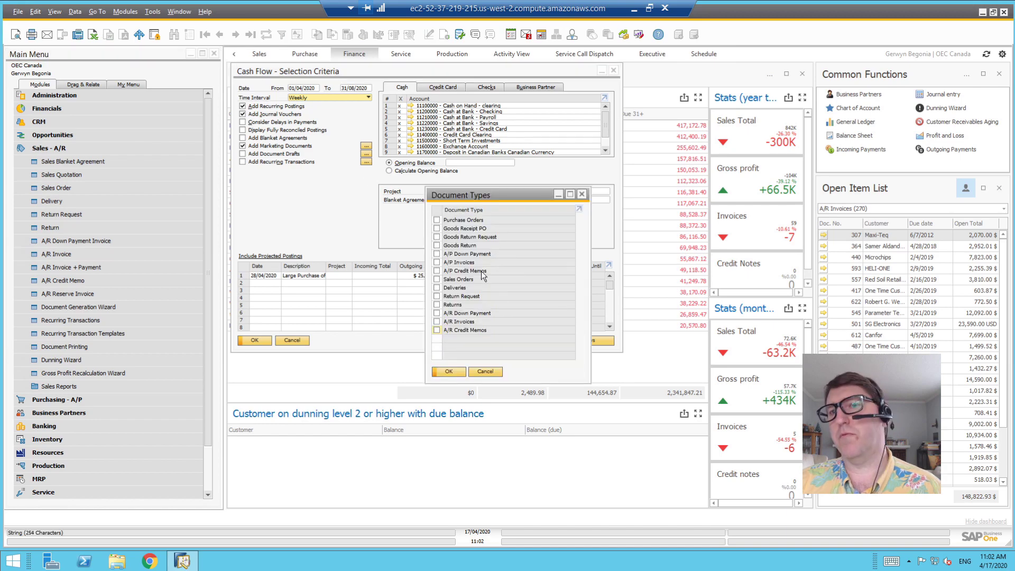
{"action": "left_click", "coordinate": [487, 371]}
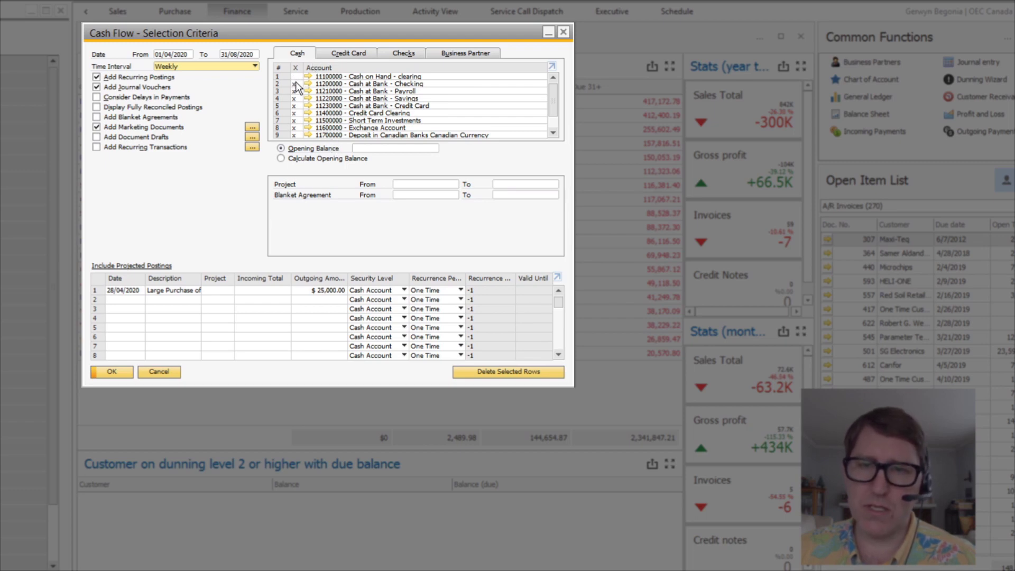
Reselect all cash accounts, then exclude Short Term Investments (11500000) from the forecast
{"action": "left_click", "coordinate": [299, 97]}
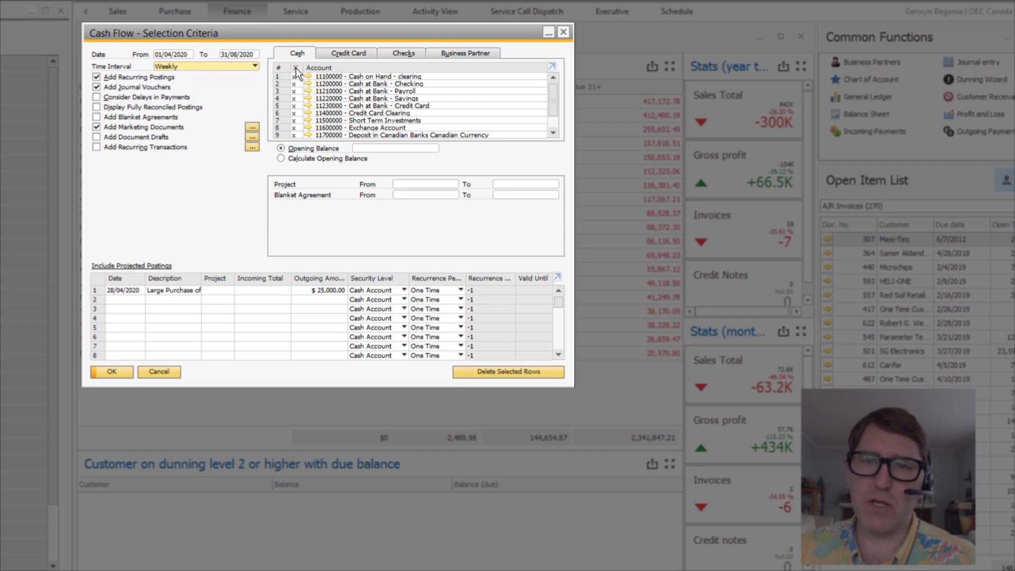
{"action": "left_click", "coordinate": [295, 68]}
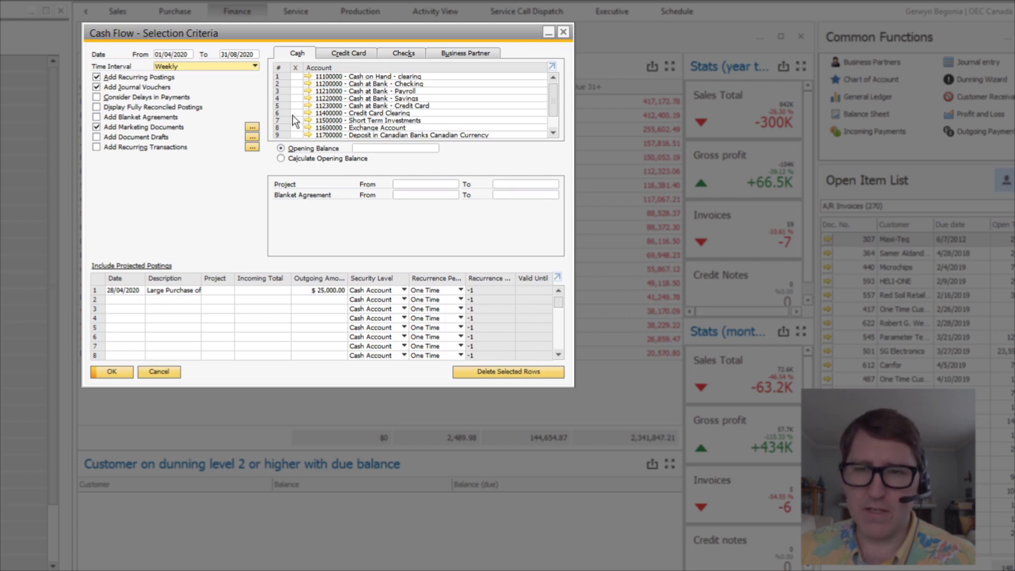
{"action": "left_click", "coordinate": [297, 68]}
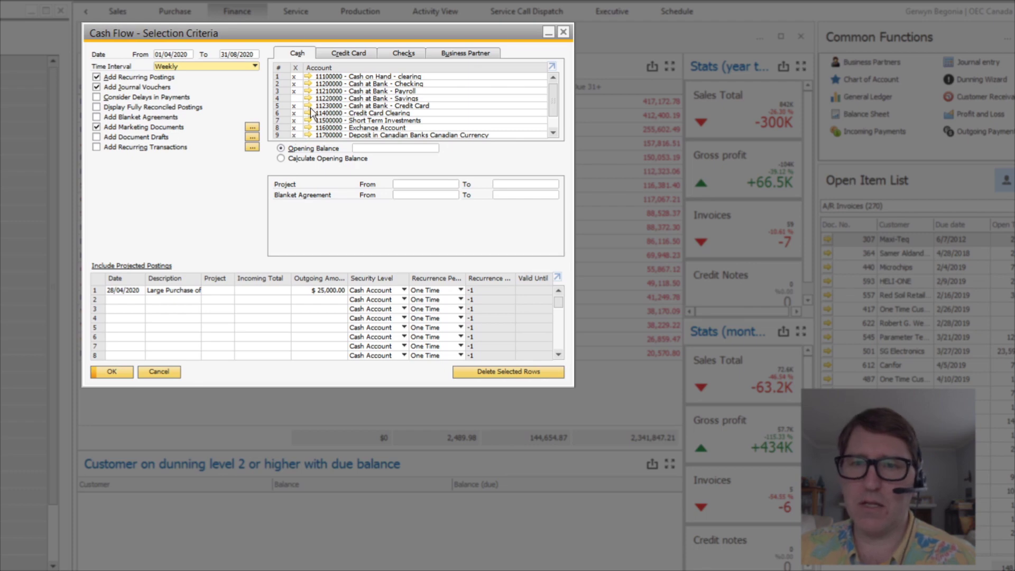
{"action": "scroll", "coordinate": [365, 111], "scroll_direction": "down", "scroll_amount": 1}
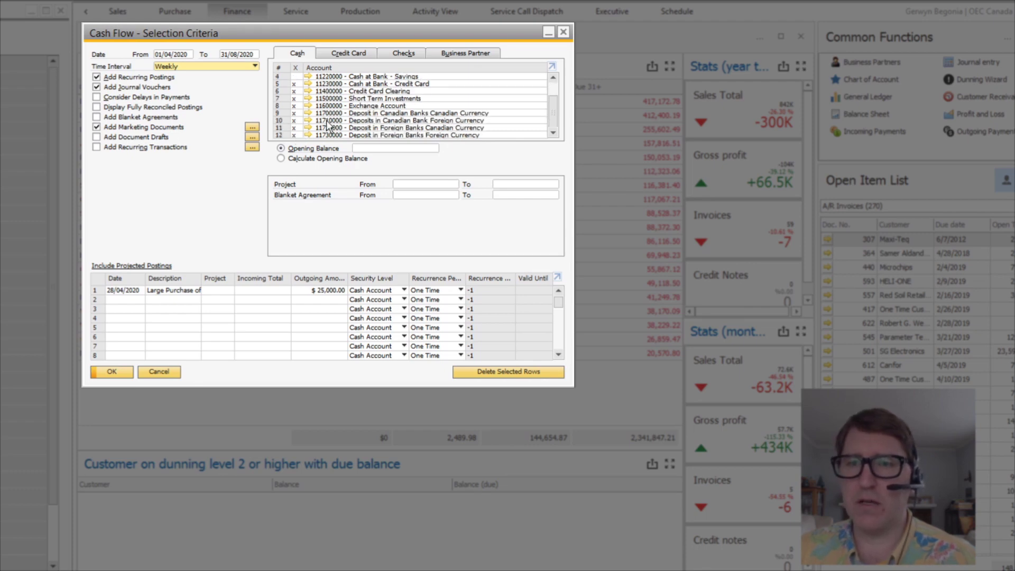
{"action": "scroll", "coordinate": [341, 109], "scroll_direction": "up", "scroll_amount": 1}
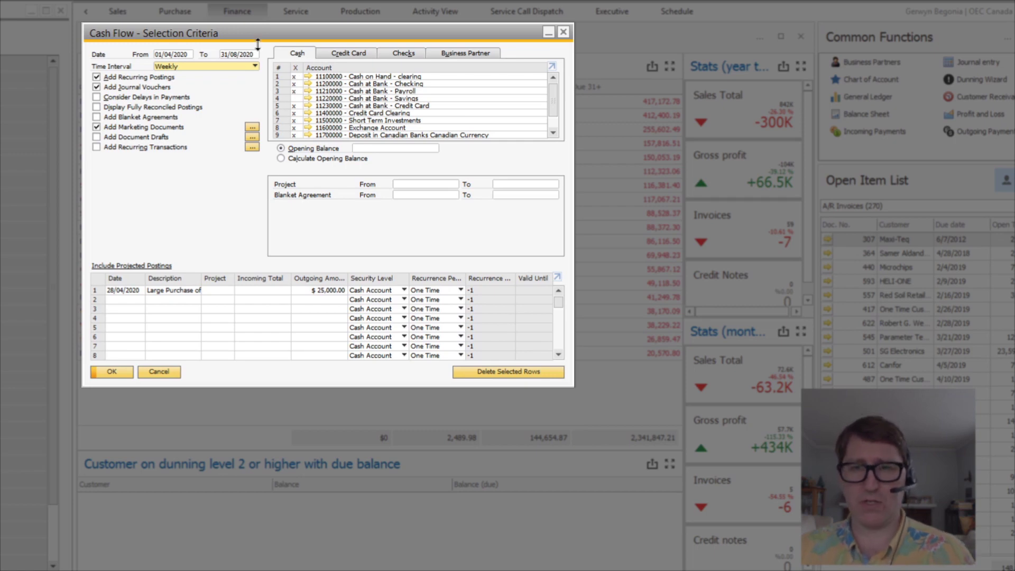
{"action": "left_click", "coordinate": [294, 120]}
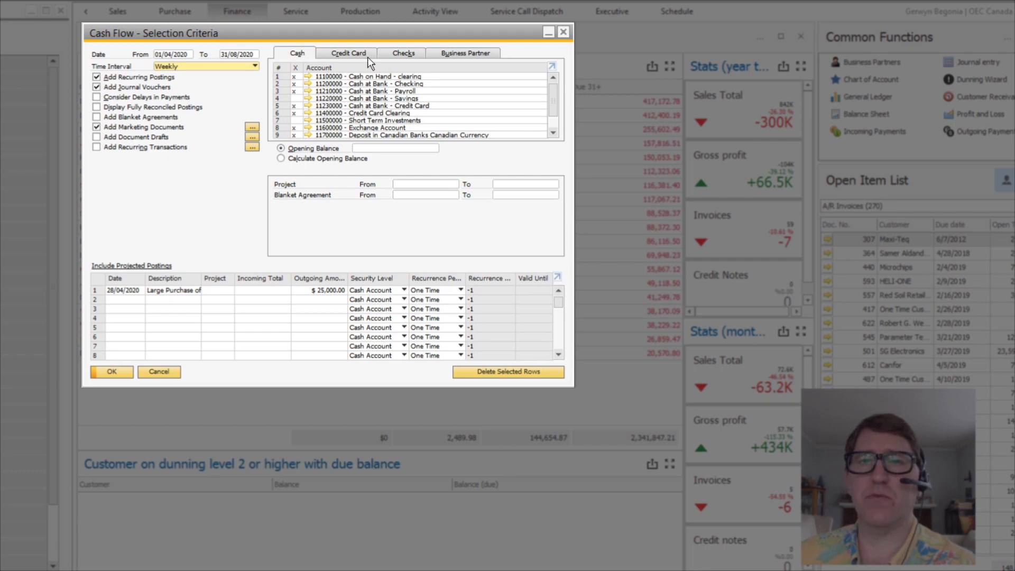
Review the Credit Card and Checks accounts, then show the Business Partner filters
{"action": "left_click", "coordinate": [344, 55]}
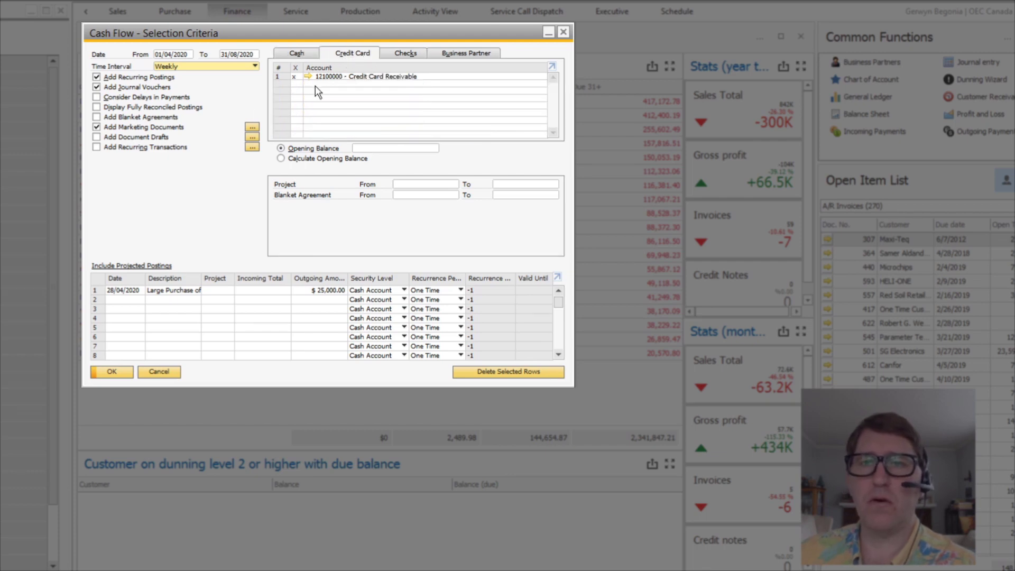
{"action": "left_click", "coordinate": [409, 55]}
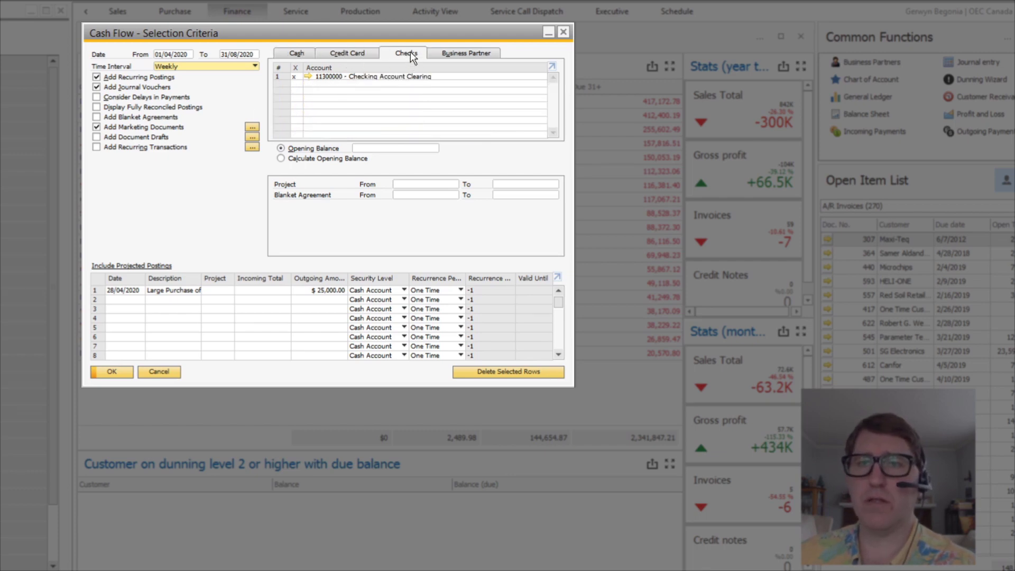
{"action": "left_click", "coordinate": [462, 56]}
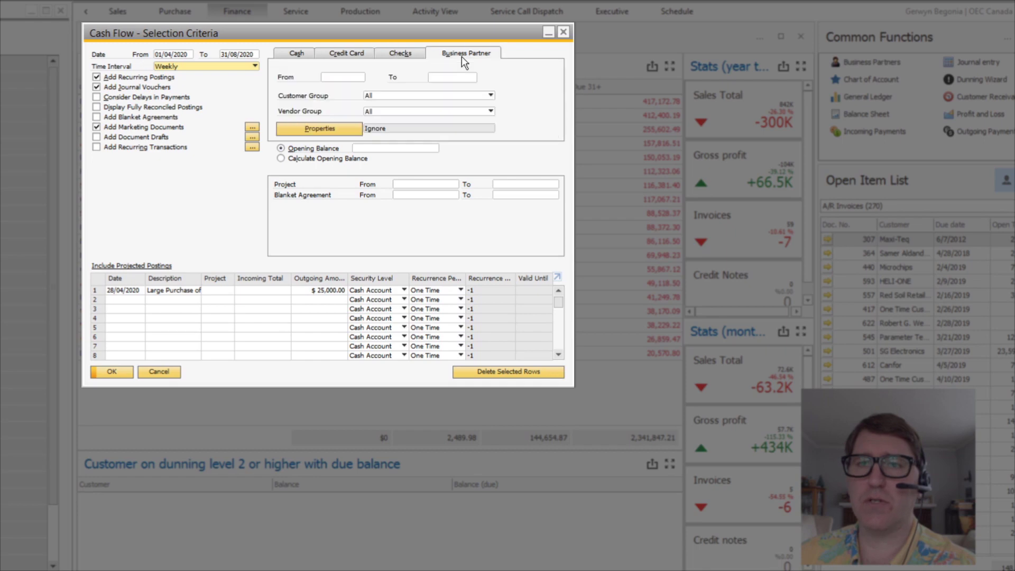
{"action": "left_click", "coordinate": [381, 96]}
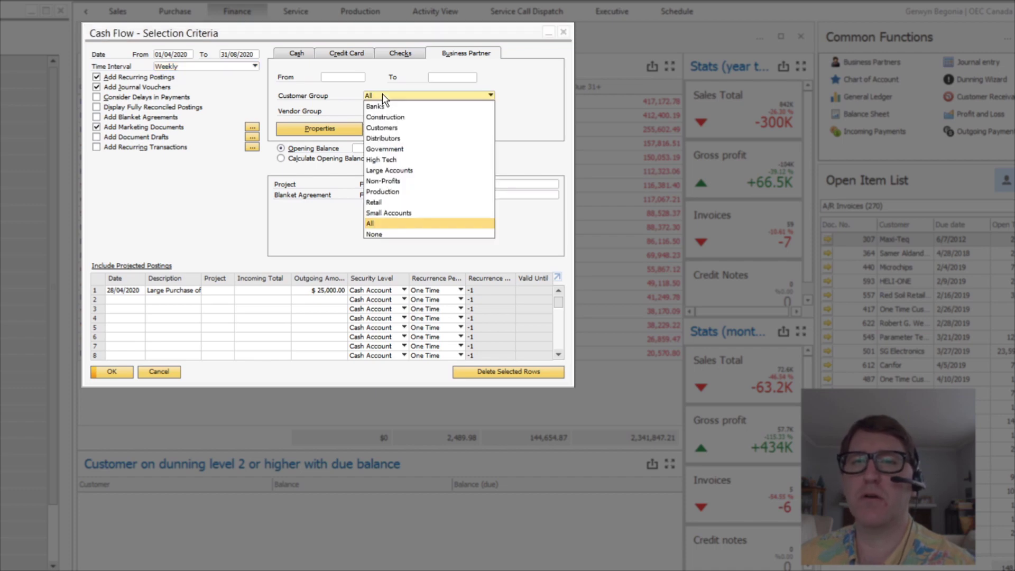
{"action": "left_click", "coordinate": [325, 130]}
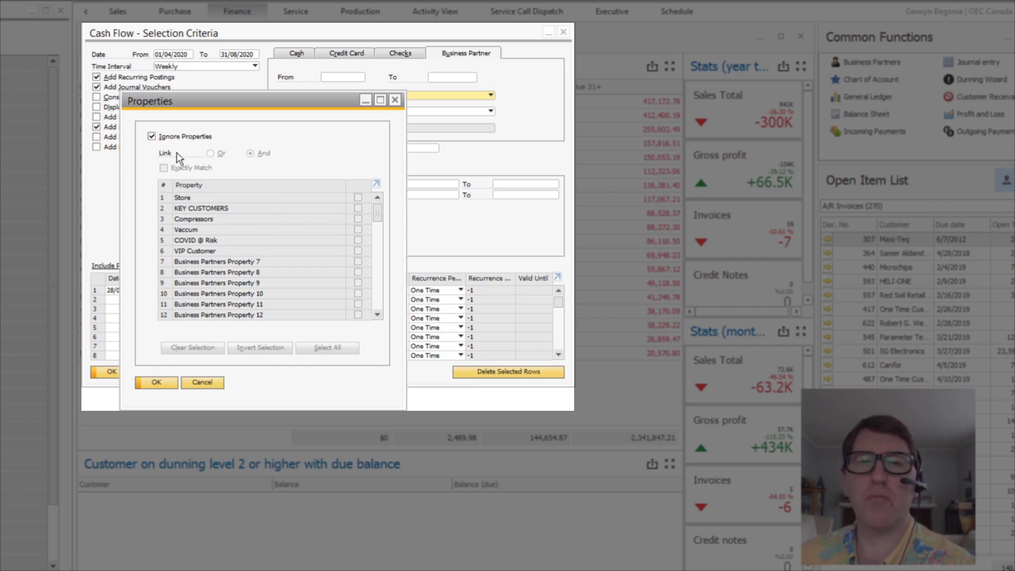
{"action": "left_click", "coordinate": [152, 137]}
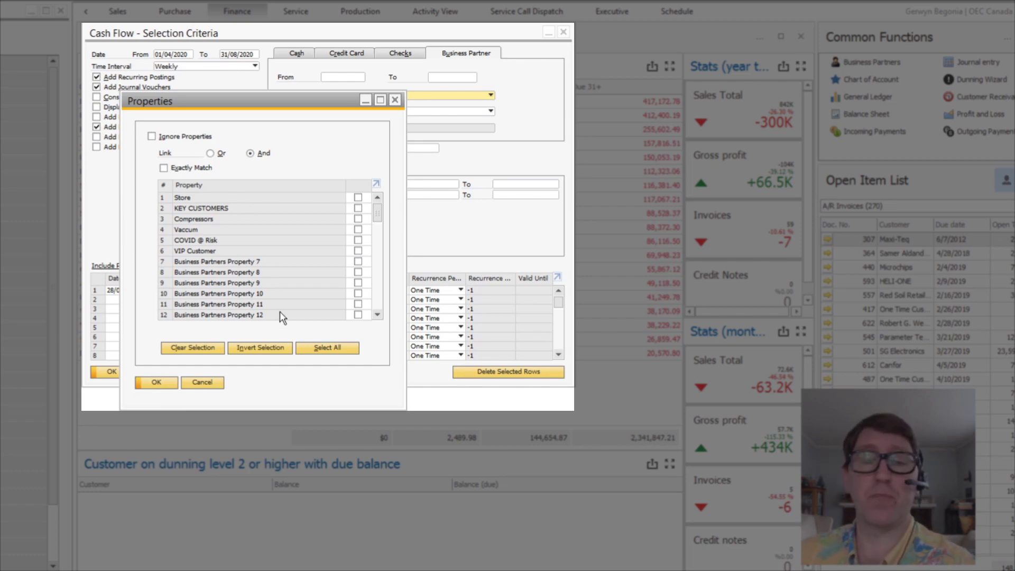
{"action": "left_click", "coordinate": [203, 383]}
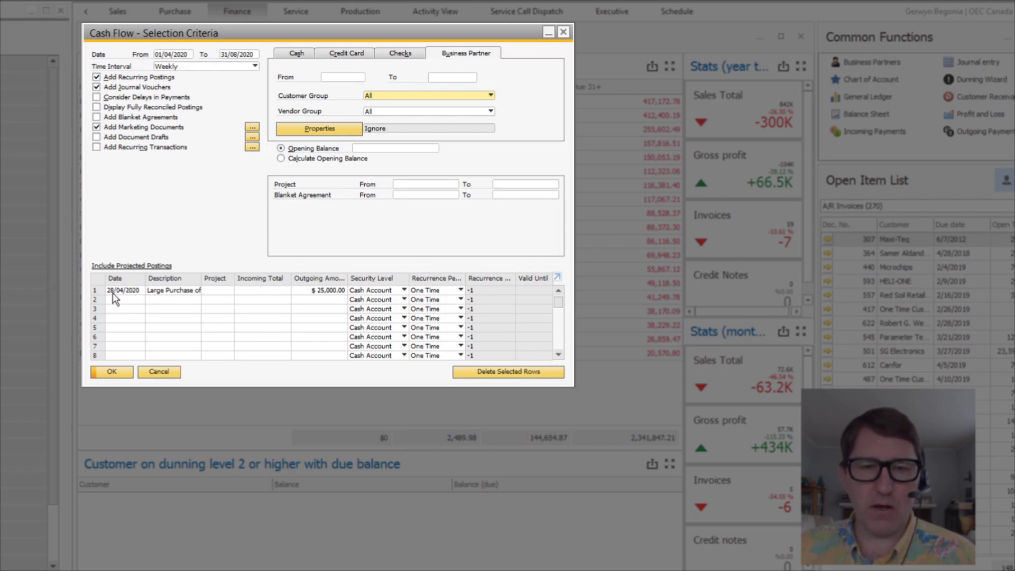
Keep the printer posting dated 28/04/2020 and widen the projected postings columns
{"action": "left_click", "coordinate": [143, 291]}
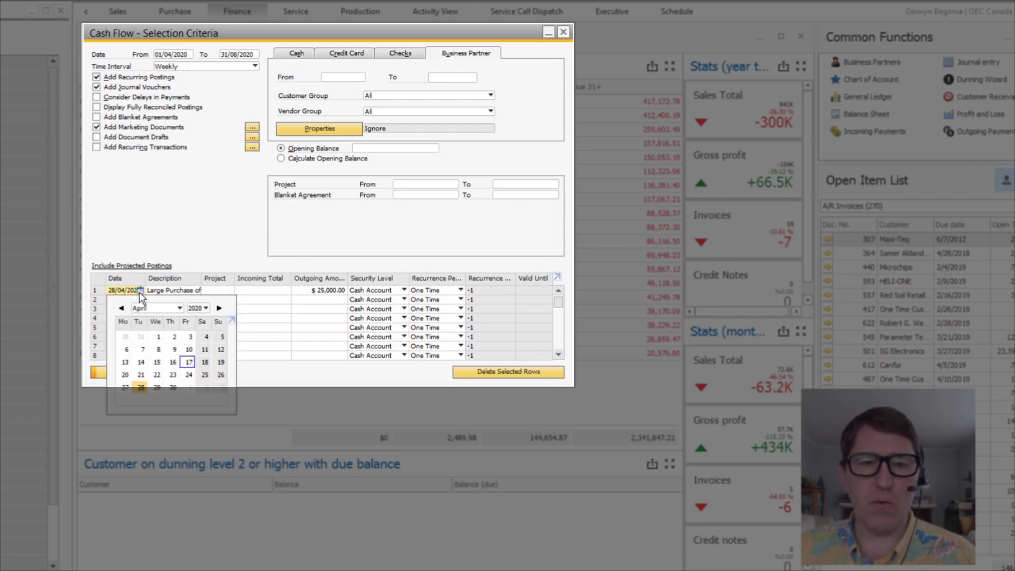
{"action": "left_click", "coordinate": [141, 290]}
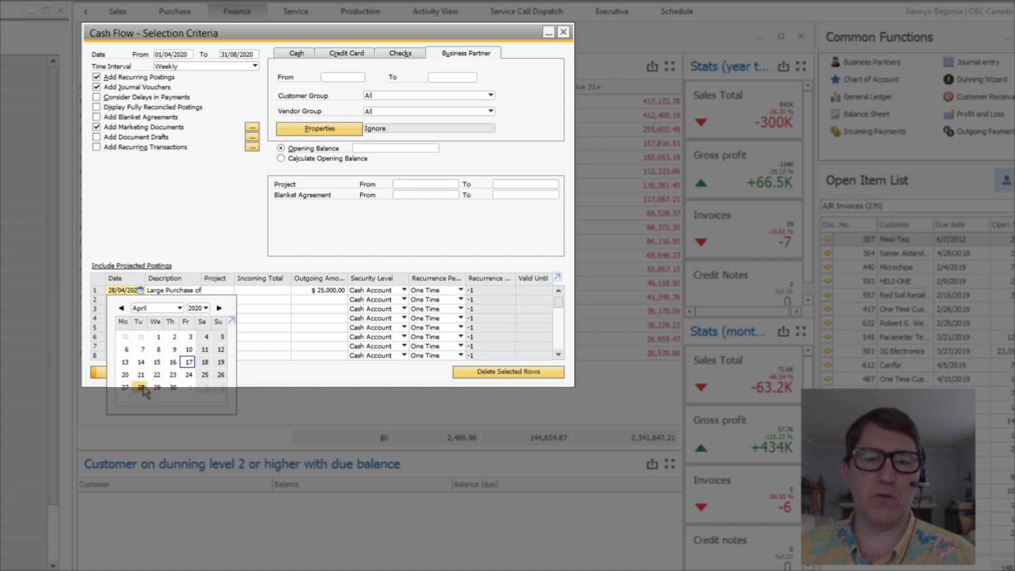
{"action": "left_click", "coordinate": [197, 295]}
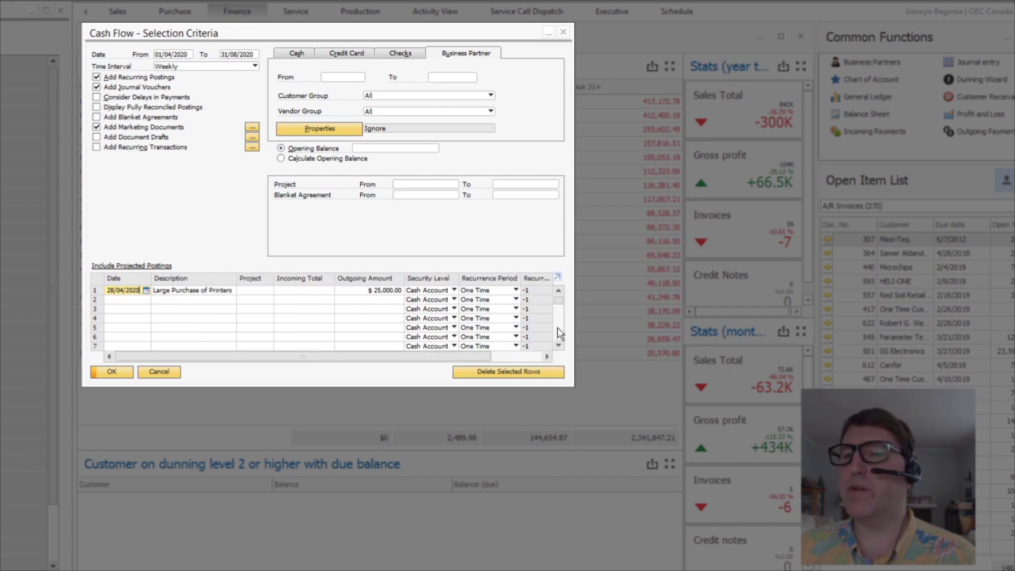
{"action": "left_click_drag", "start_coordinate": [574, 334], "coordinate": [688, 319]}
{"action": "left_click", "coordinate": [378, 292]}
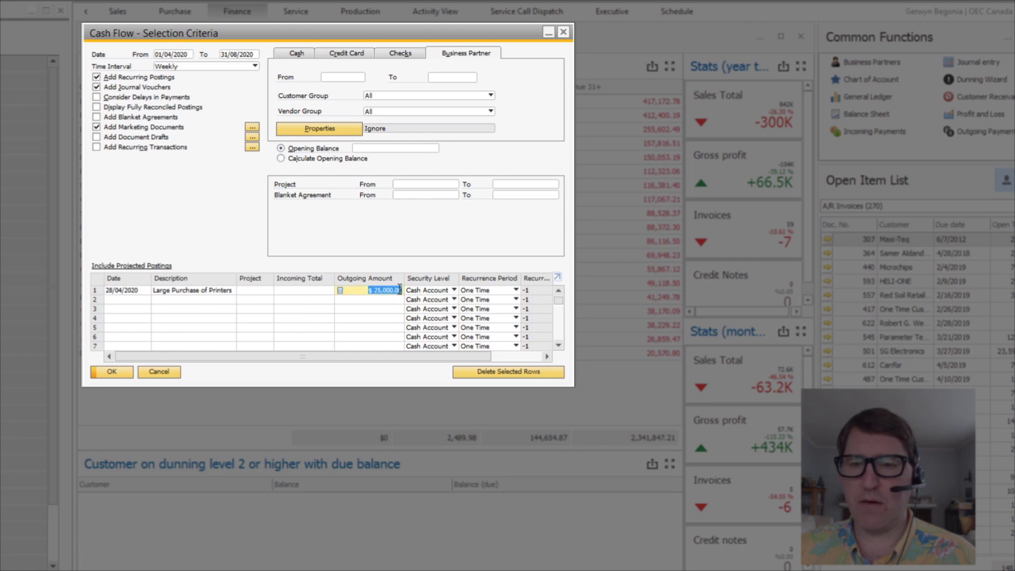
Keep the posting's security level at Cash Account and recurrence at One Time
{"action": "left_click", "coordinate": [432, 289]}
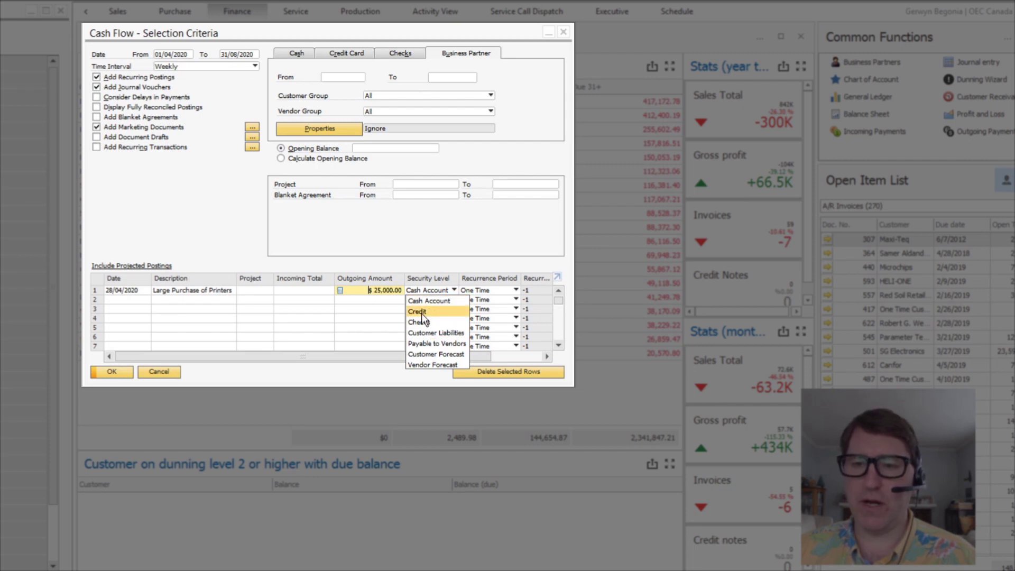
{"action": "left_click", "coordinate": [480, 294]}
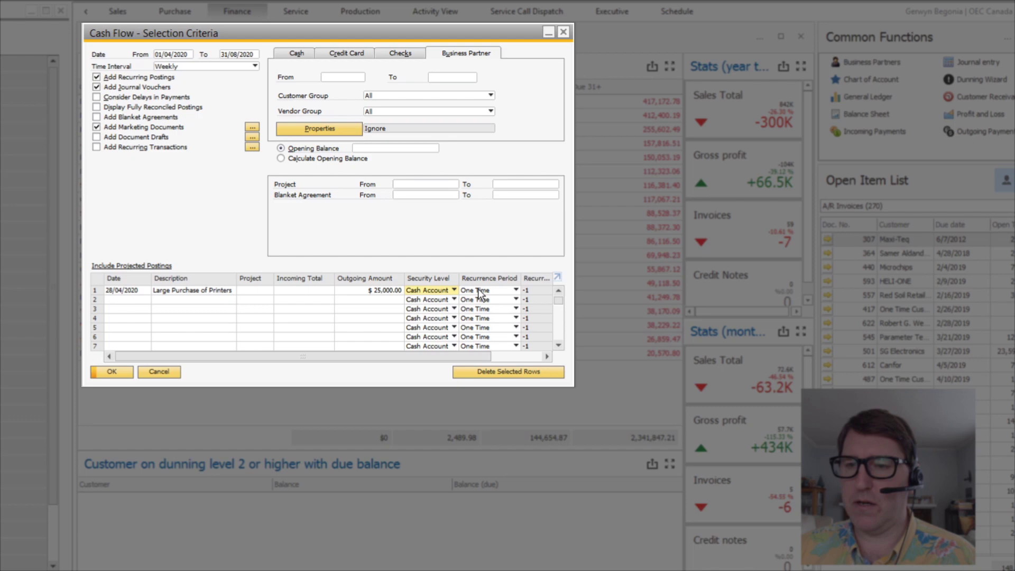
{"action": "left_click", "coordinate": [481, 291]}
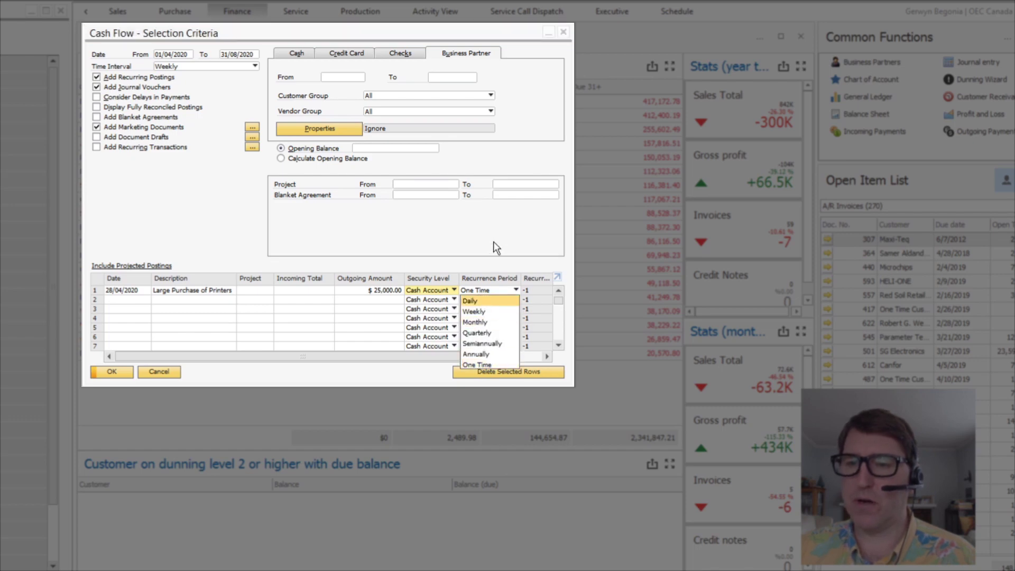
{"action": "left_click", "coordinate": [476, 364]}
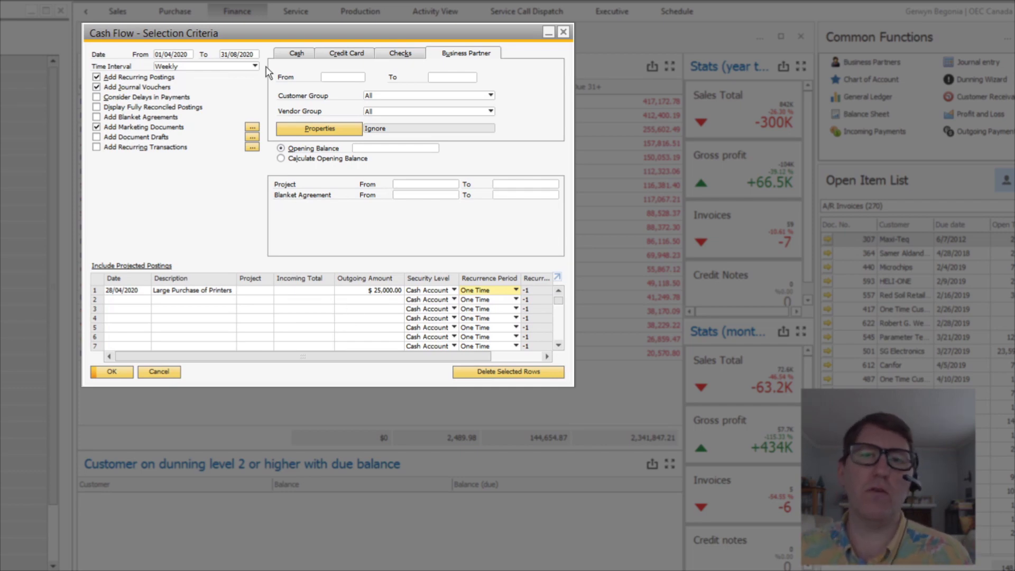
Review the Cash accounts and generate the weekly Cash Flow report through 31/08/2020
{"action": "left_click", "coordinate": [301, 53]}
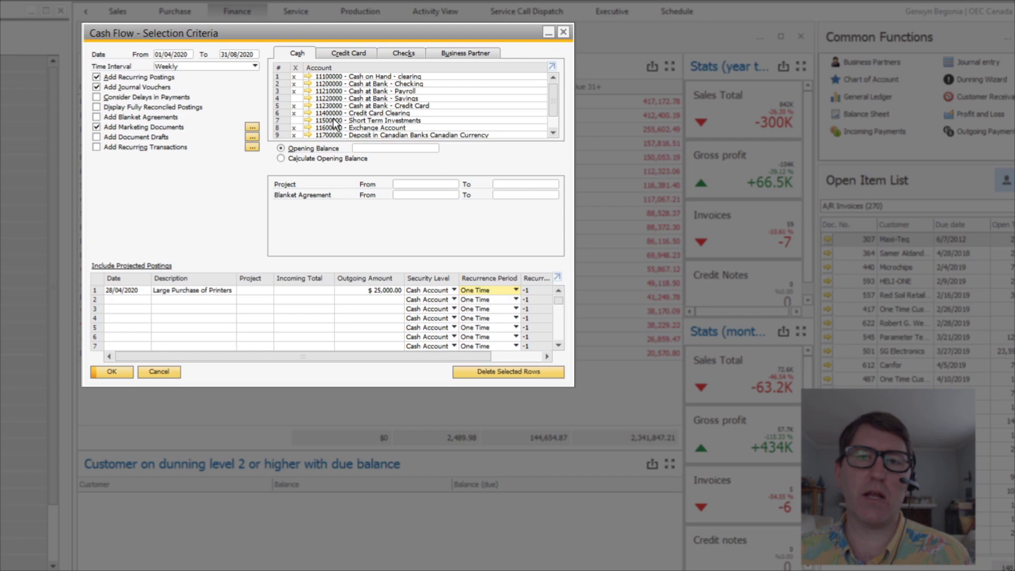
{"action": "mouse_move", "coordinate": [334, 122]}
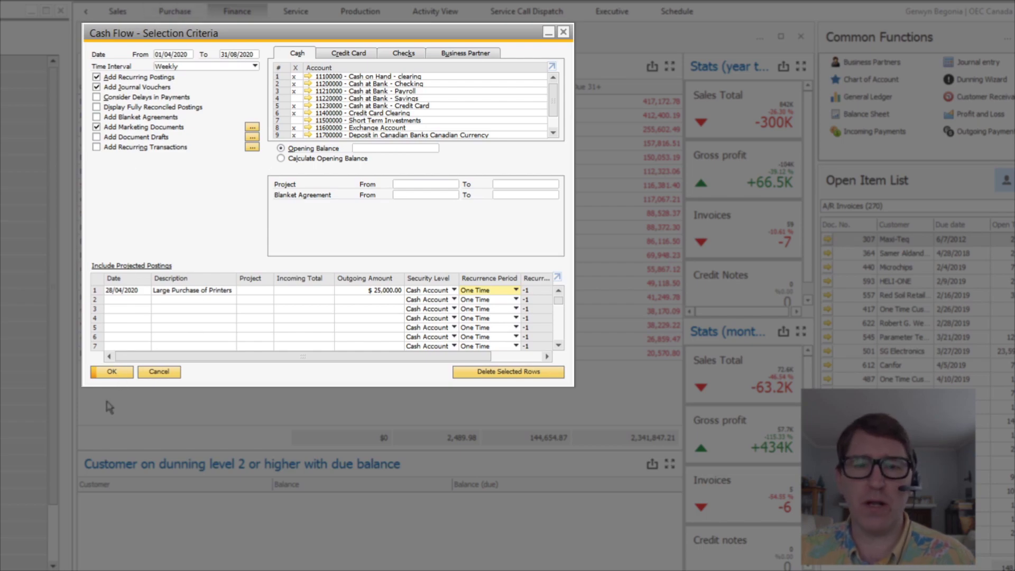
{"action": "left_click", "coordinate": [113, 374]}
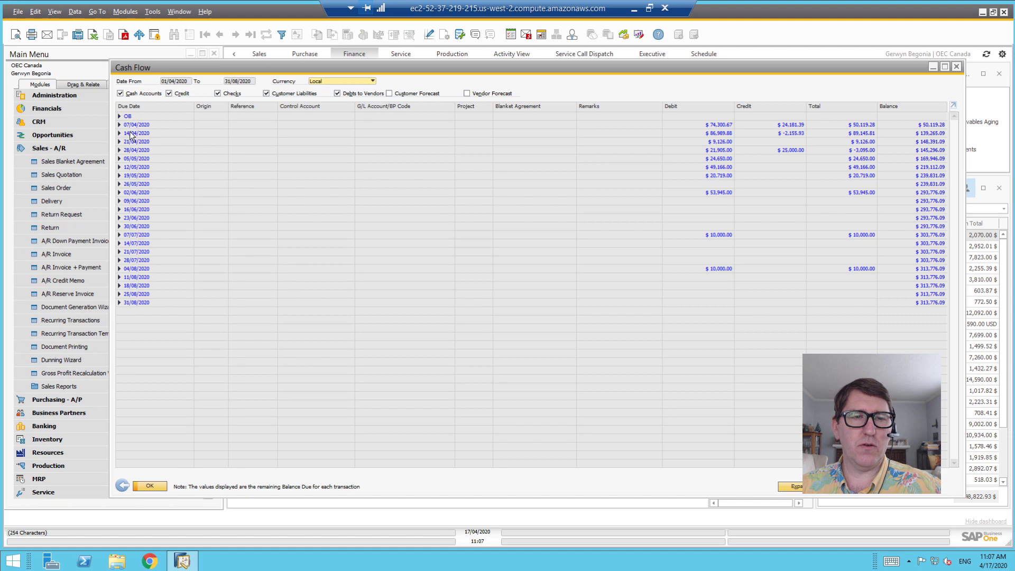
Switch the report currency from Local to US Dollar, closing at USD 240,267.33
{"action": "left_click", "coordinate": [323, 81]}
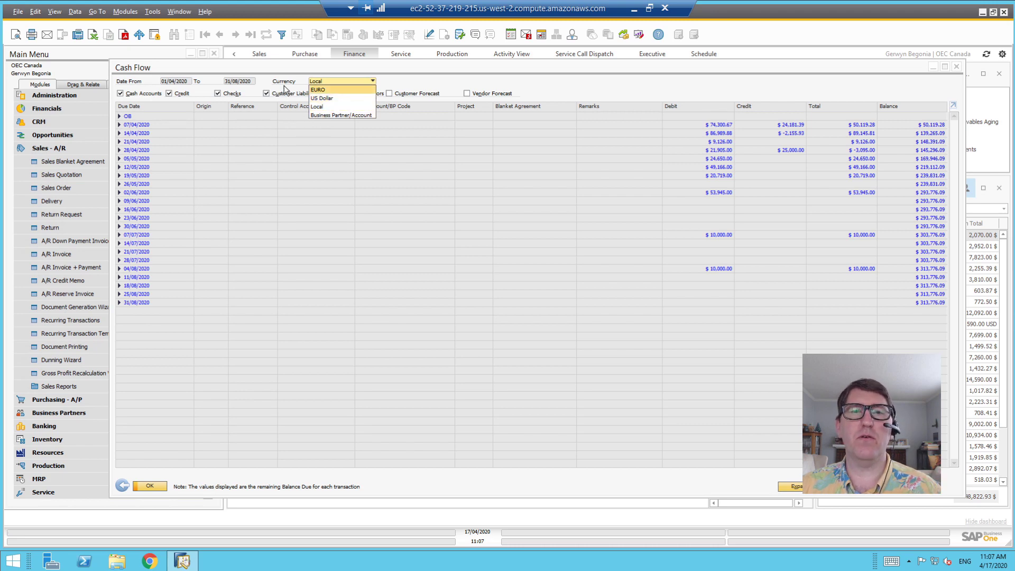
{"action": "left_click", "coordinate": [325, 79]}
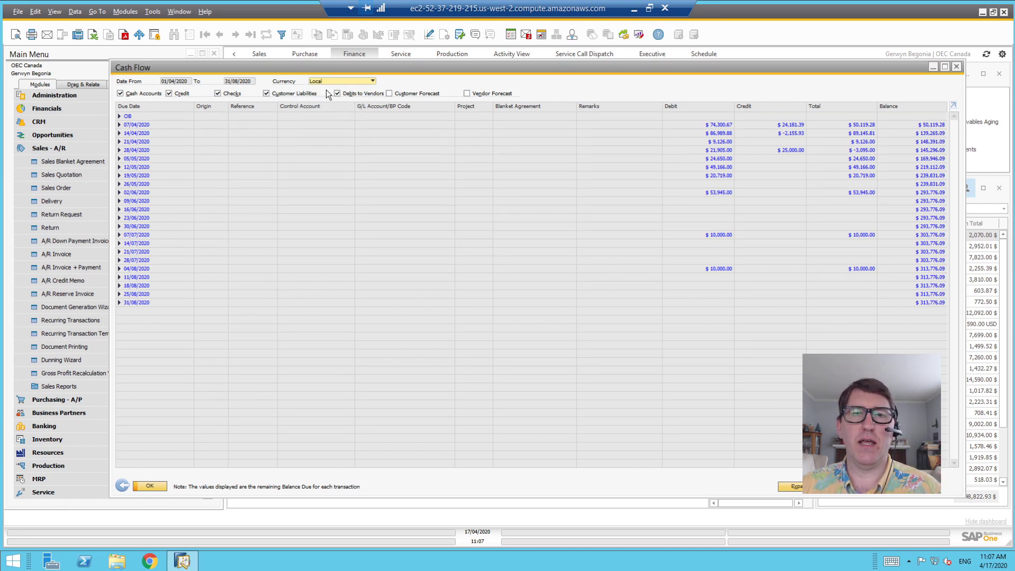
{"action": "left_click", "coordinate": [323, 80]}
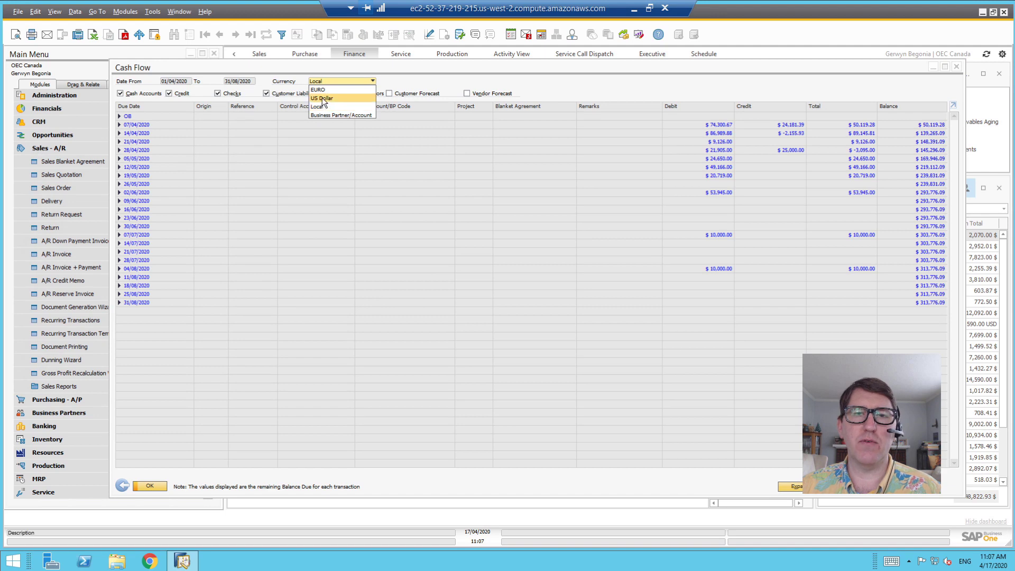
{"action": "left_click", "coordinate": [322, 98]}
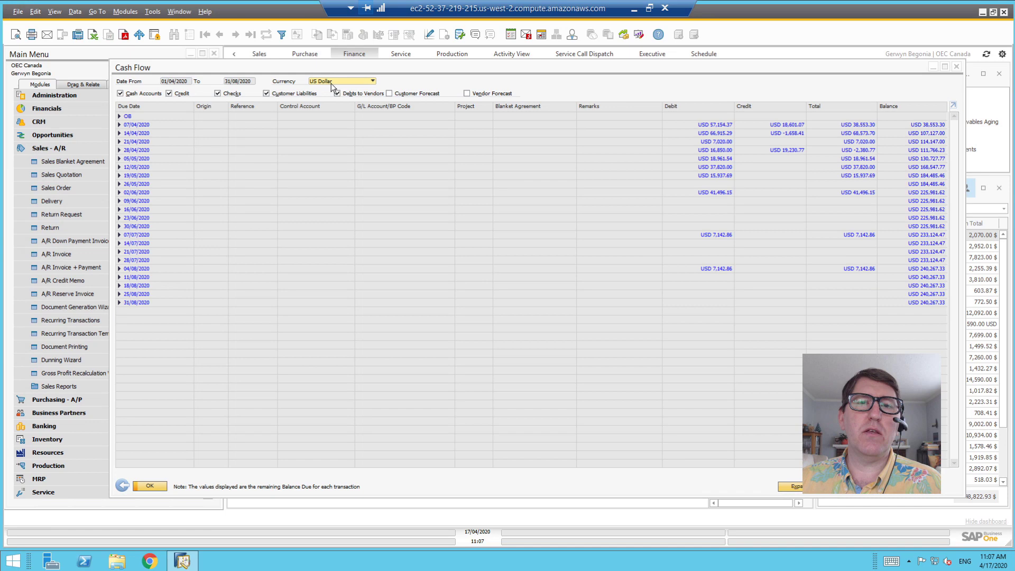
Open Exchange Rates and Indexes and show May 2020, with EUR at 1.4 and USD at 1.3
{"action": "left_click", "coordinate": [124, 12]}
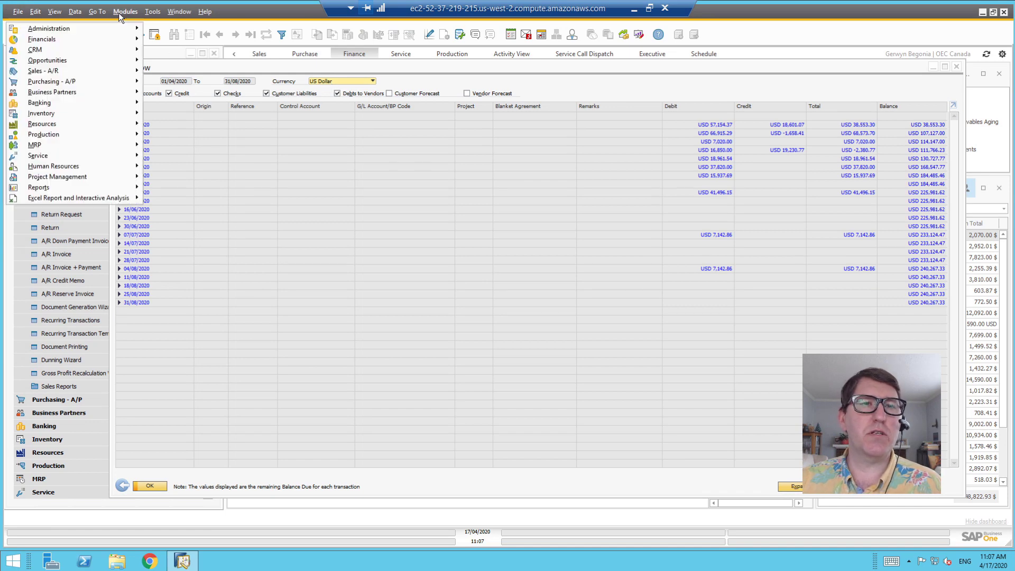
{"action": "mouse_move", "coordinate": [112, 38]}
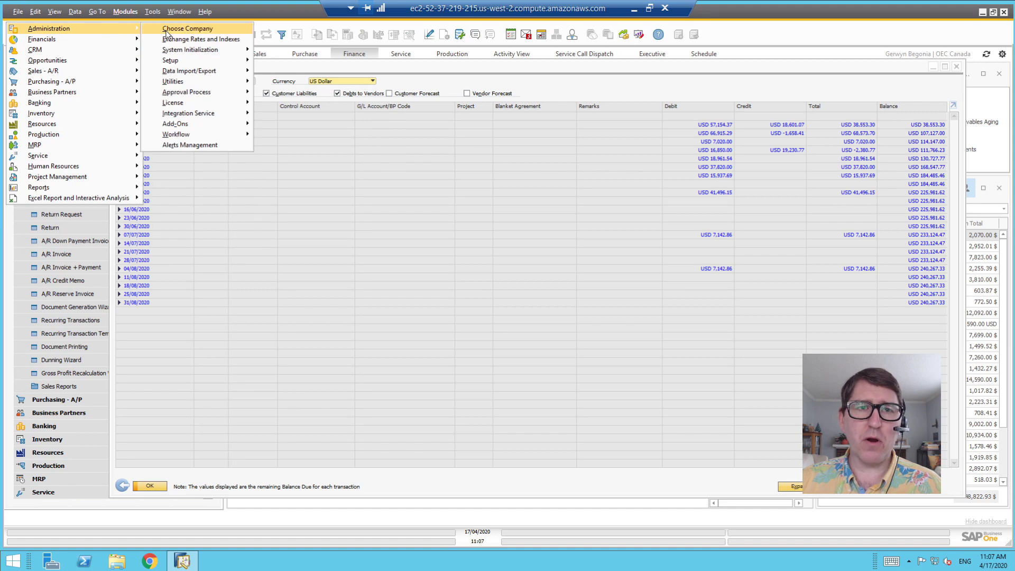
{"action": "left_click", "coordinate": [201, 40]}
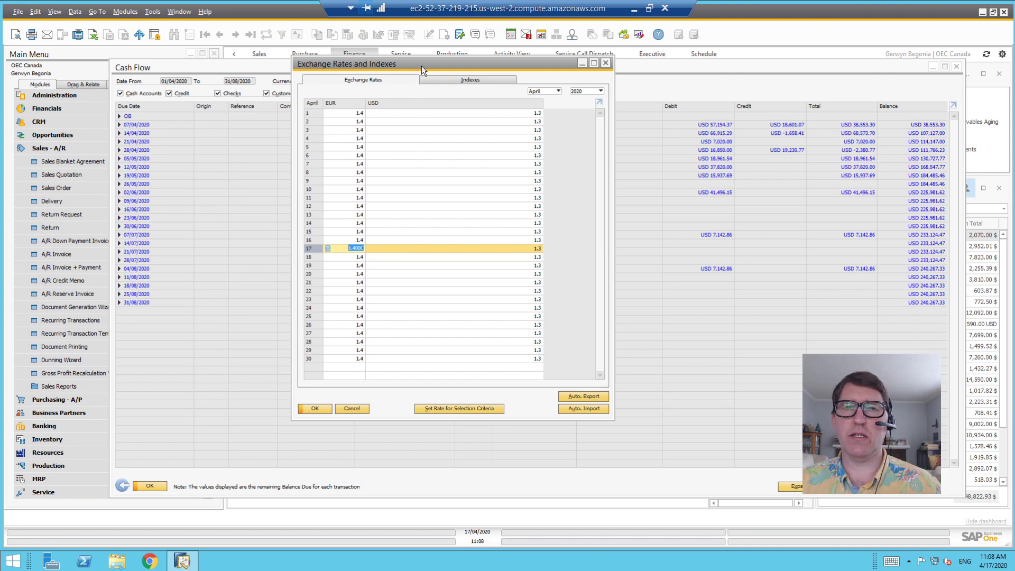
{"action": "left_click_drag", "start_coordinate": [421, 65], "coordinate": [430, 115]}
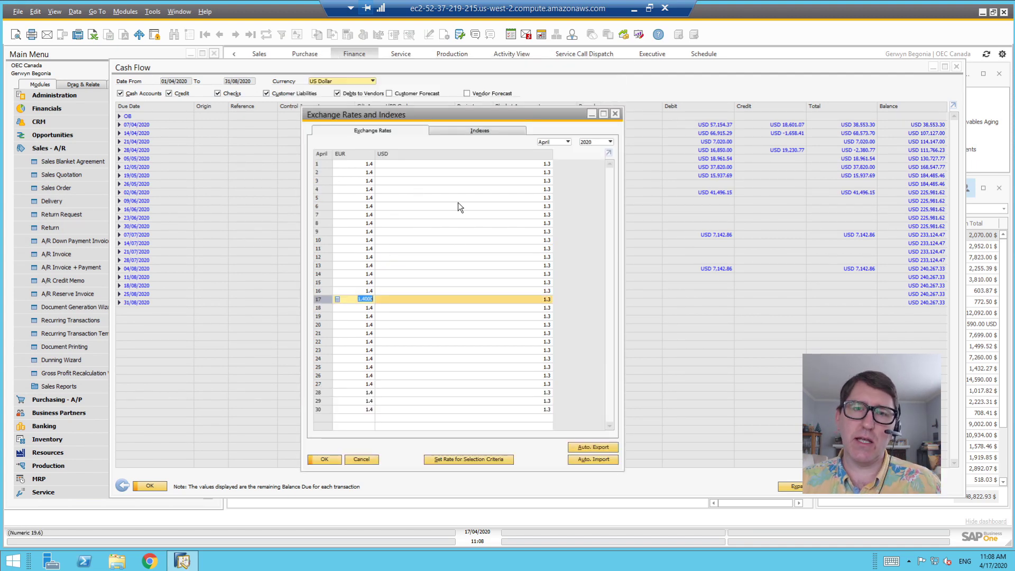
{"action": "left_click", "coordinate": [552, 142]}
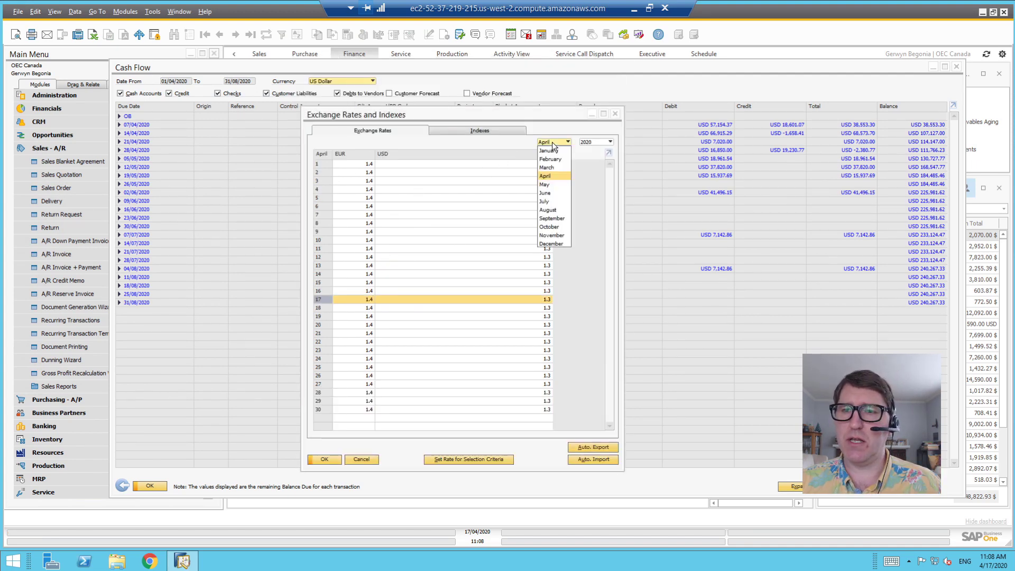
{"action": "left_click", "coordinate": [559, 185]}
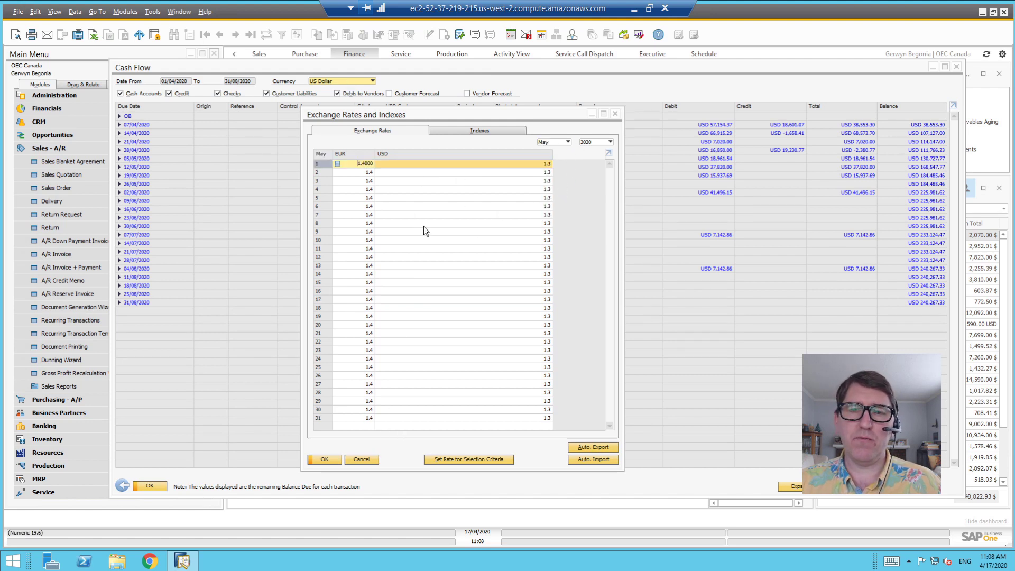
Open Set Rate for Selection Criteria, then cancel it without changing anything
{"action": "left_click", "coordinate": [362, 459]}
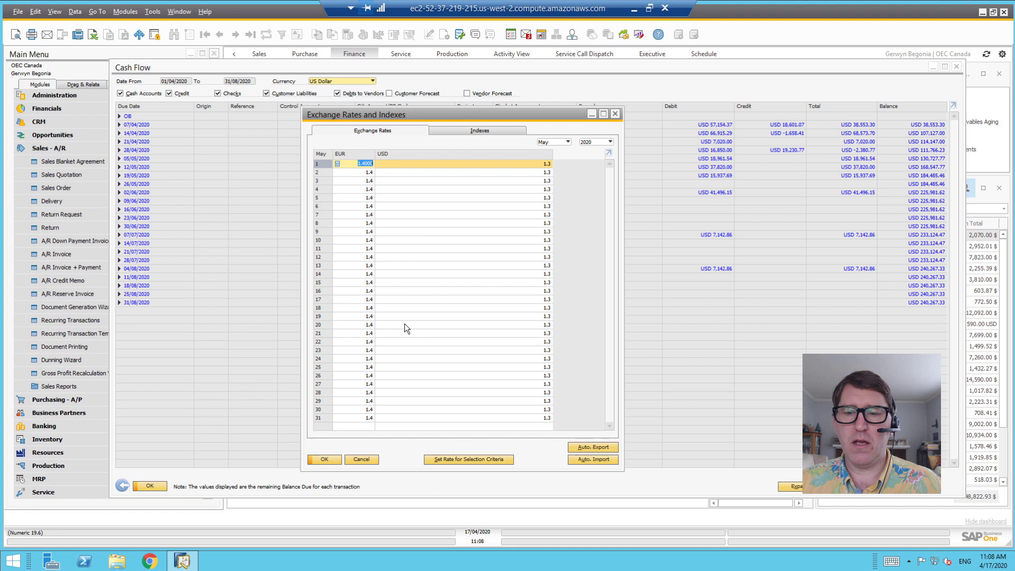
{"action": "left_click_drag", "start_coordinate": [382, 113], "coordinate": [316, 100]}
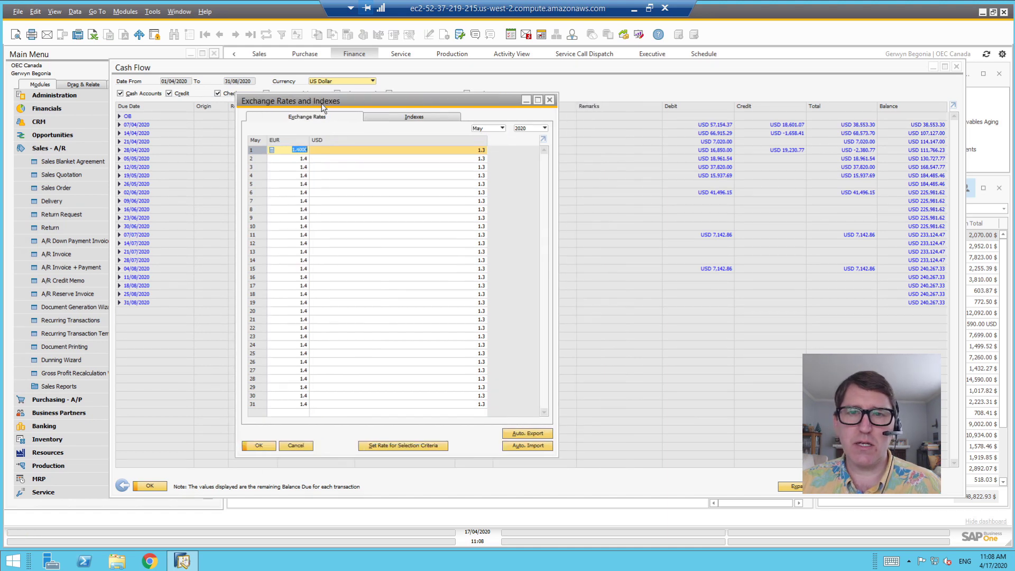
{"action": "left_click", "coordinate": [395, 446]}
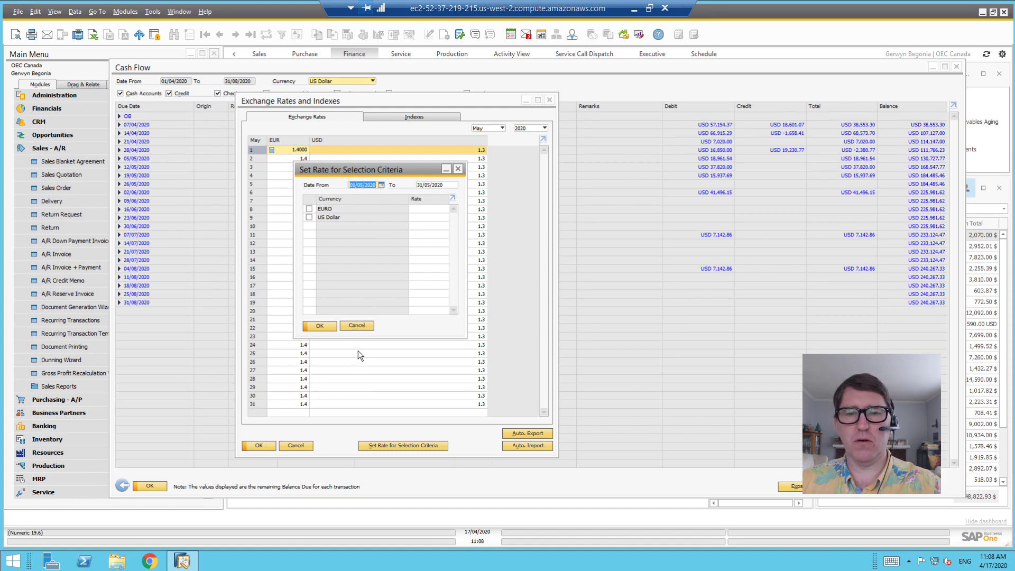
{"action": "left_click", "coordinate": [362, 326]}
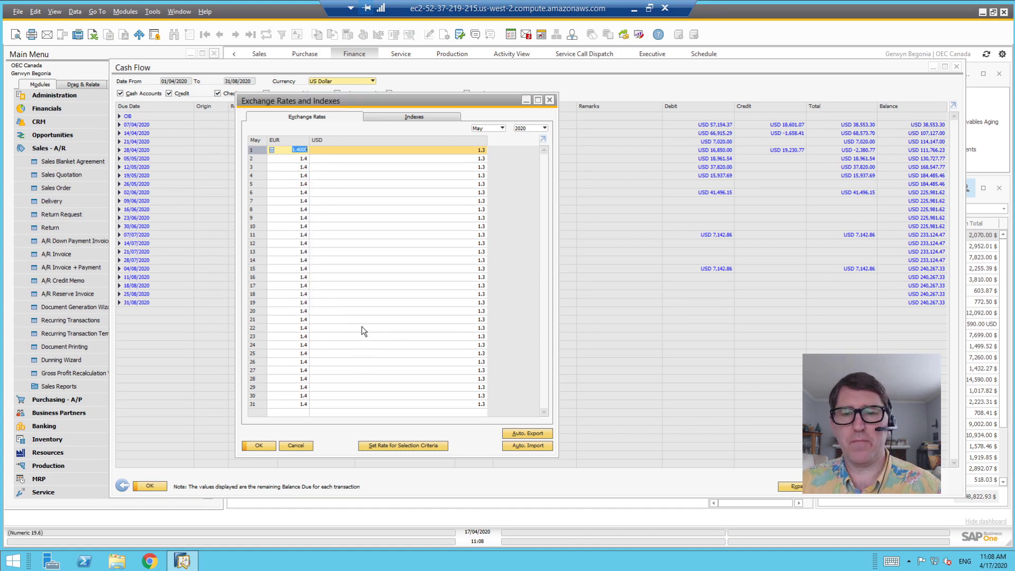
Close Exchange Rates unsaved; set Cash Flow currency to Local, briefly trying Business Partner/Account
{"action": "left_click", "coordinate": [296, 446]}
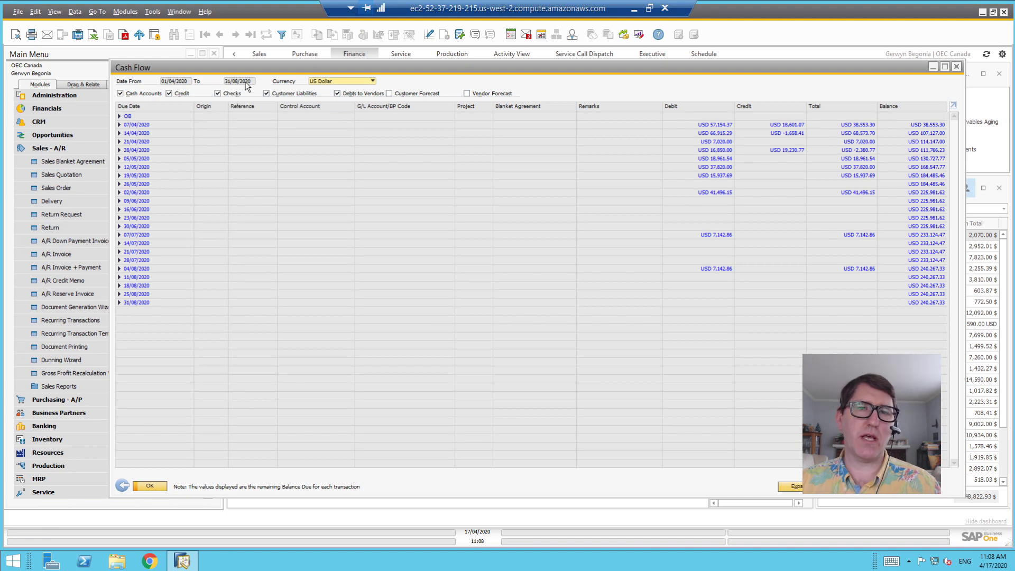
{"action": "left_click", "coordinate": [323, 83]}
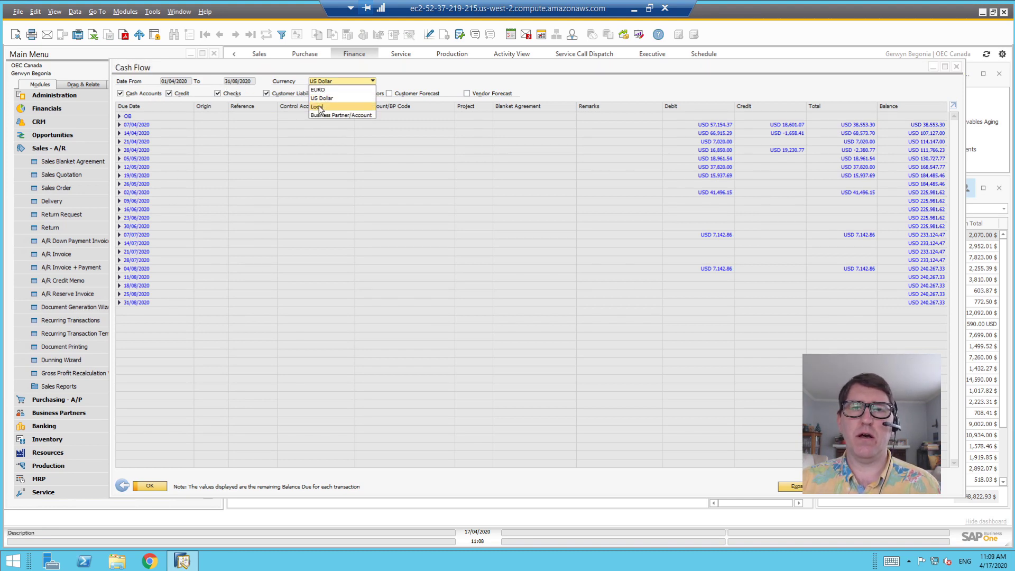
{"action": "left_click", "coordinate": [319, 106]}
{"action": "left_click", "coordinate": [322, 80]}
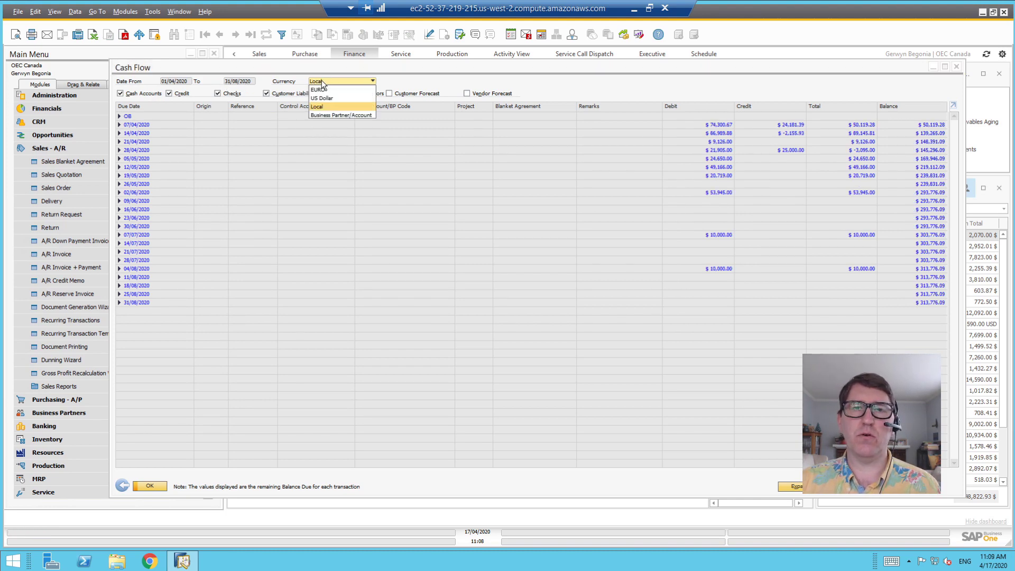
{"action": "left_click", "coordinate": [329, 114]}
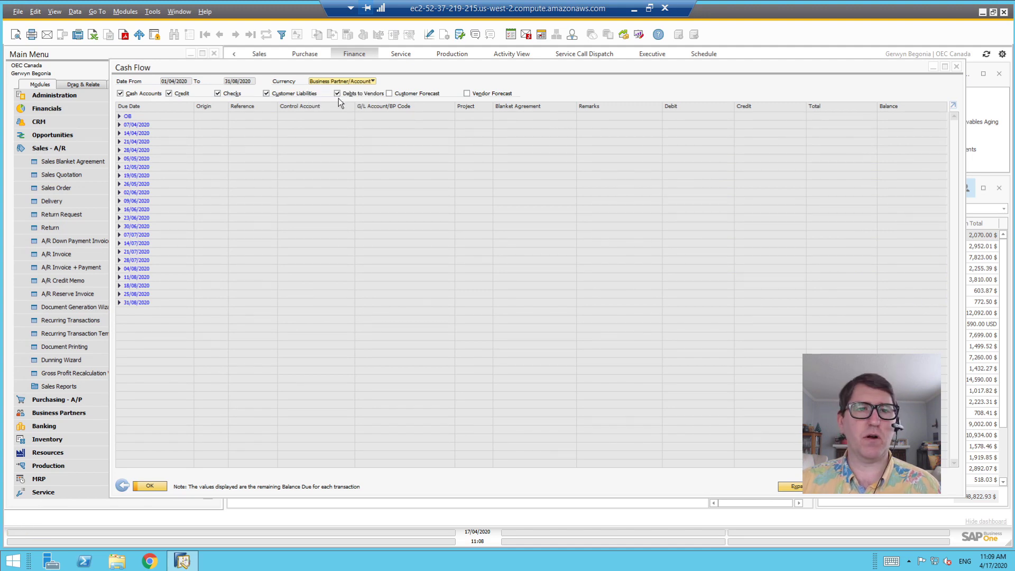
{"action": "left_click", "coordinate": [337, 81]}
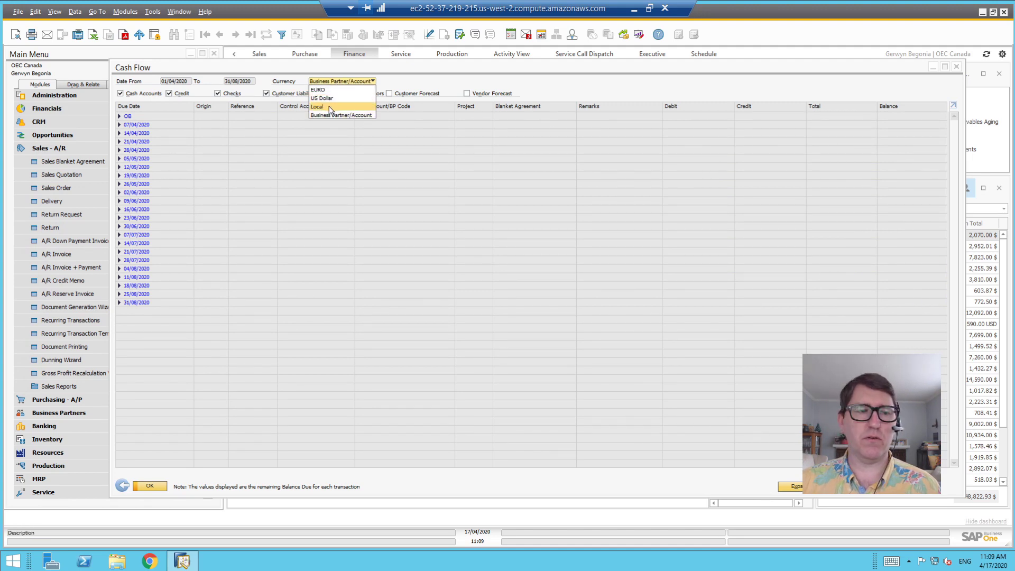
{"action": "left_click", "coordinate": [329, 105]}
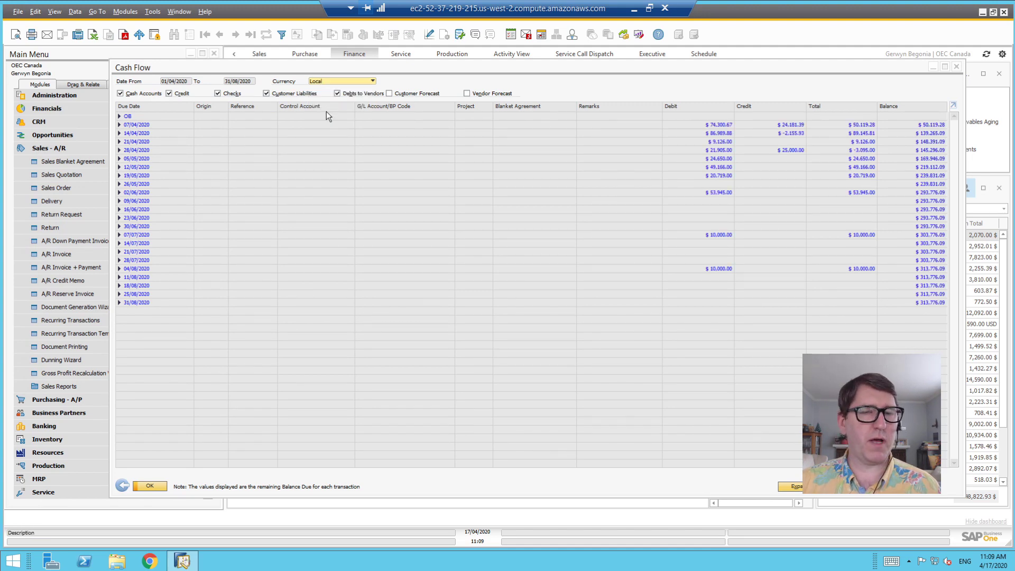
Expand the 07/04/2020 and 14/04/2020 dates and show 07/04/2020's cash account transactions
{"action": "left_click", "coordinate": [119, 125]}
{"action": "left_click", "coordinate": [119, 193]}
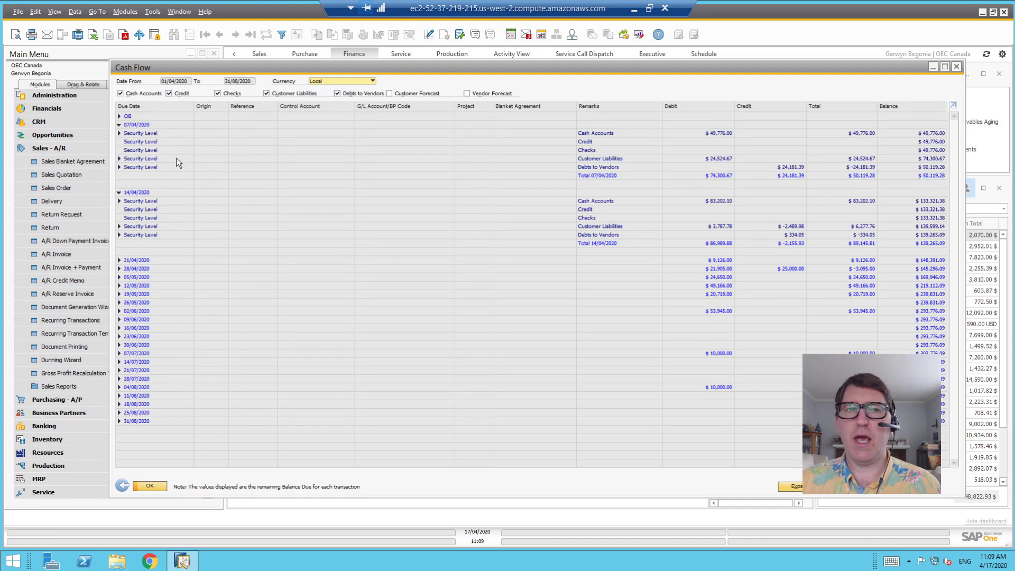
{"action": "left_click", "coordinate": [119, 133]}
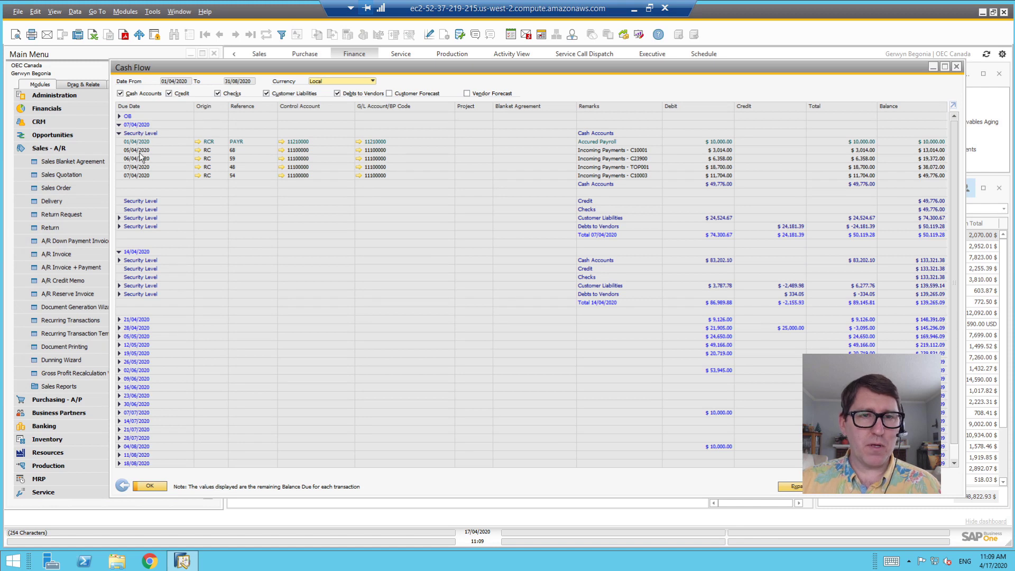
View and close the 05/04/2020 incoming payment, then collapse the 07/04 and 14/04 groups
{"action": "left_click", "coordinate": [198, 150]}
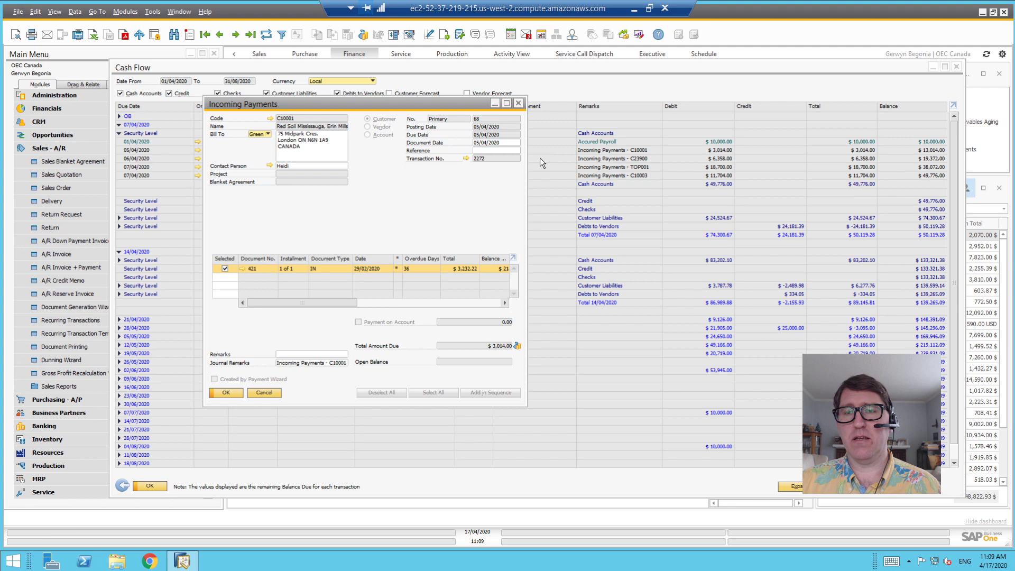
{"action": "left_click", "coordinate": [520, 104]}
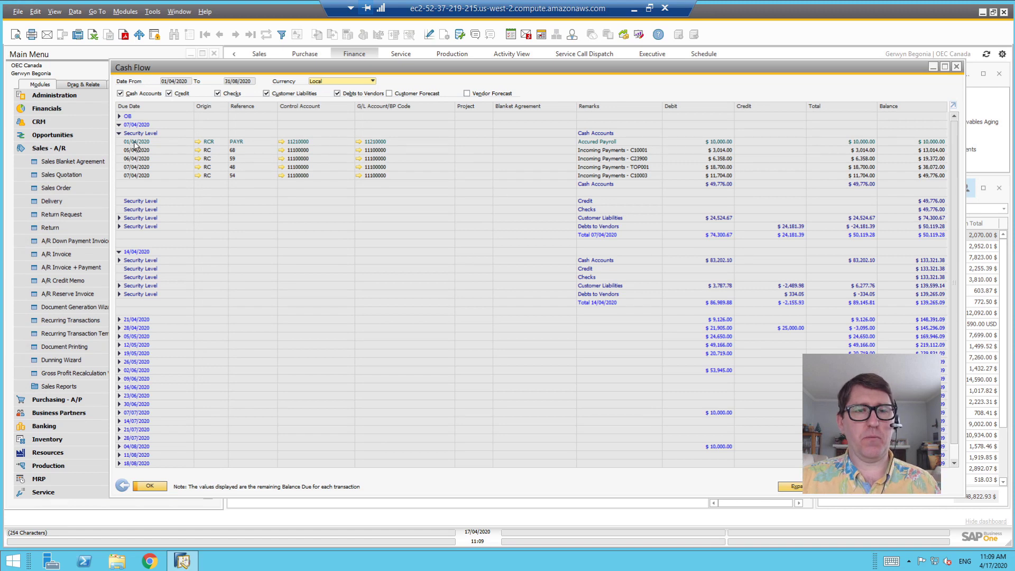
{"action": "left_click", "coordinate": [119, 134]}
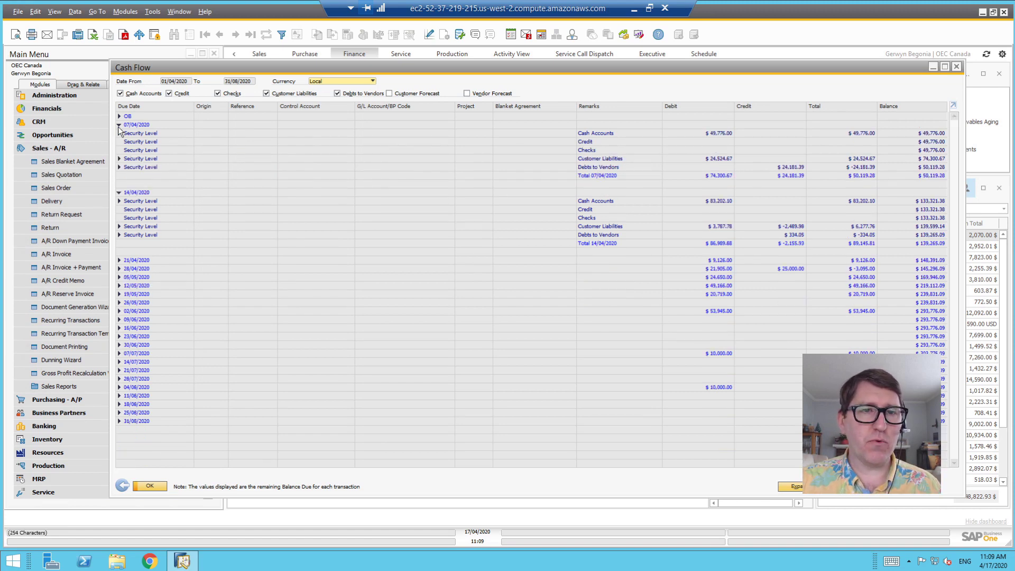
{"action": "left_click", "coordinate": [119, 125]}
{"action": "left_click", "coordinate": [119, 134]}
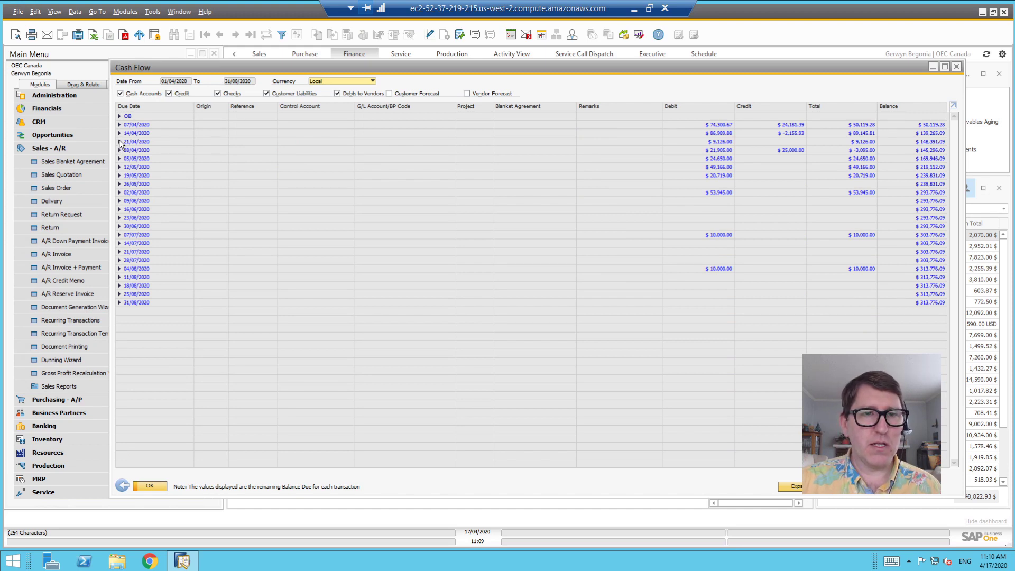
Expand 21/04/2020 and review then close the incoming payment behind its line
{"action": "left_click", "coordinate": [119, 142]}
{"action": "left_click", "coordinate": [120, 151]}
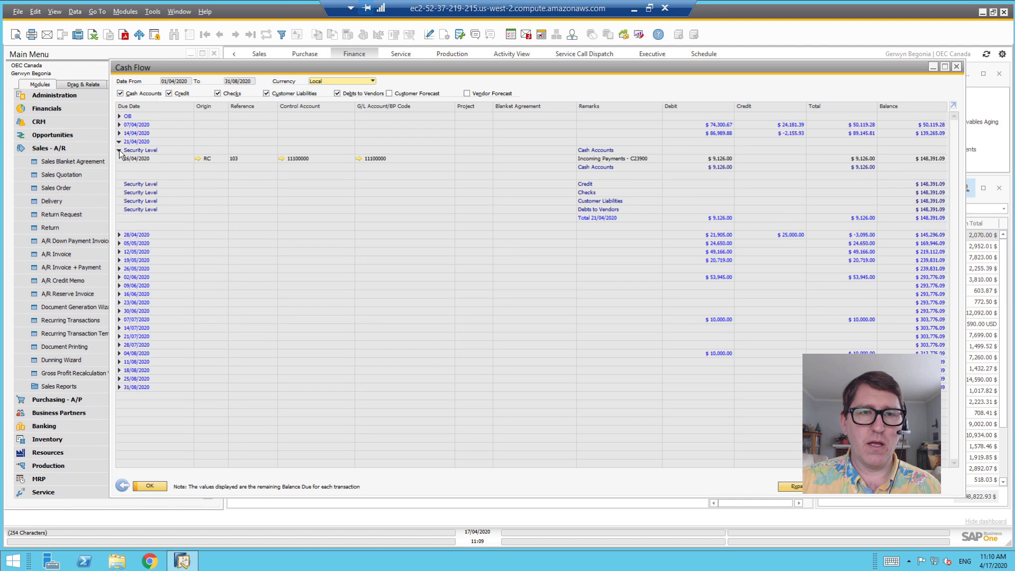
{"action": "left_click", "coordinate": [197, 158]}
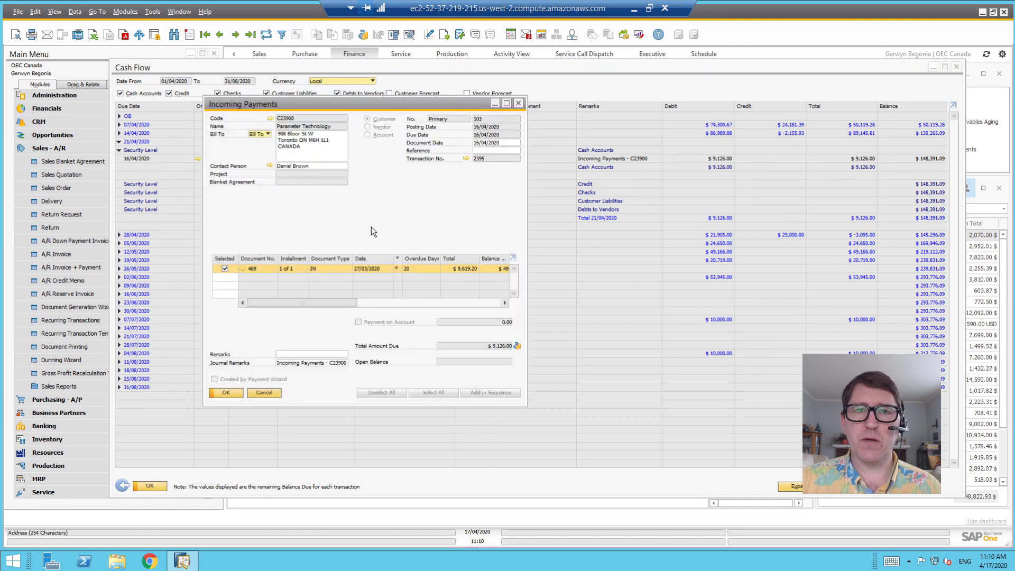
{"action": "left_click", "coordinate": [518, 104]}
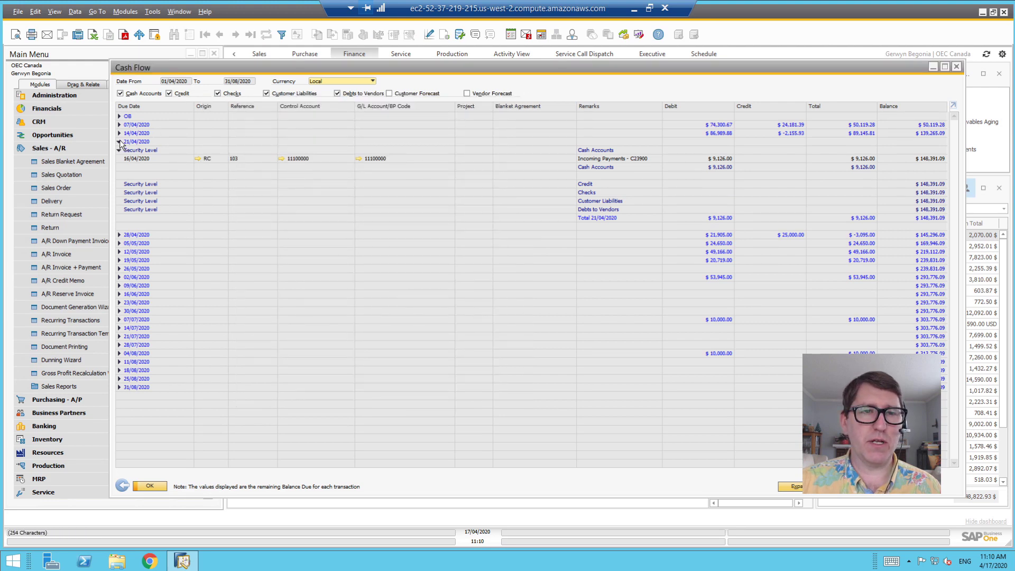
Toggle Expand/Collapse twice, leaving the report collapsed to weekly totals ending at $313,776.09
{"action": "left_click", "coordinate": [799, 487]}
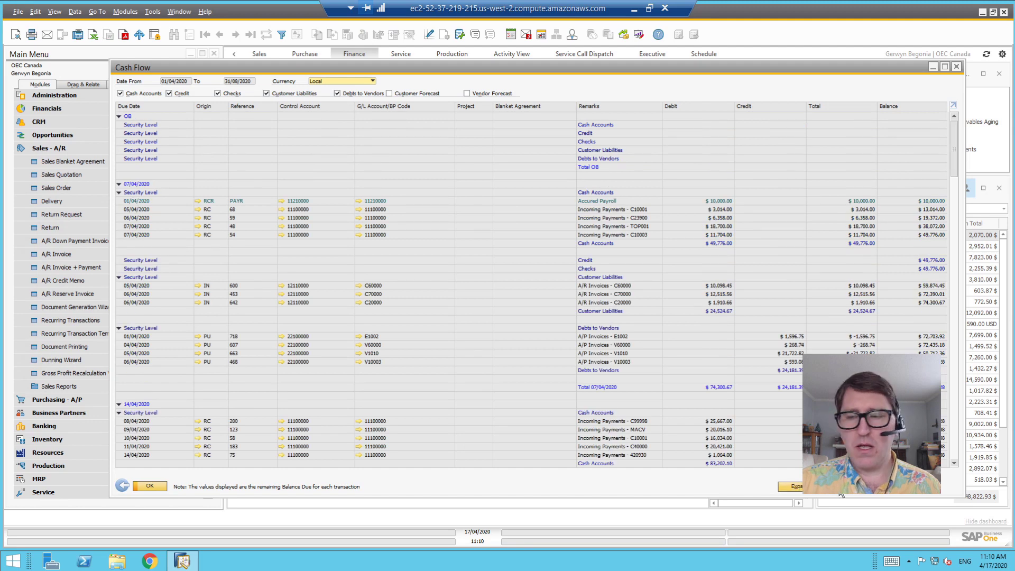
{"action": "left_click", "coordinate": [798, 486]}
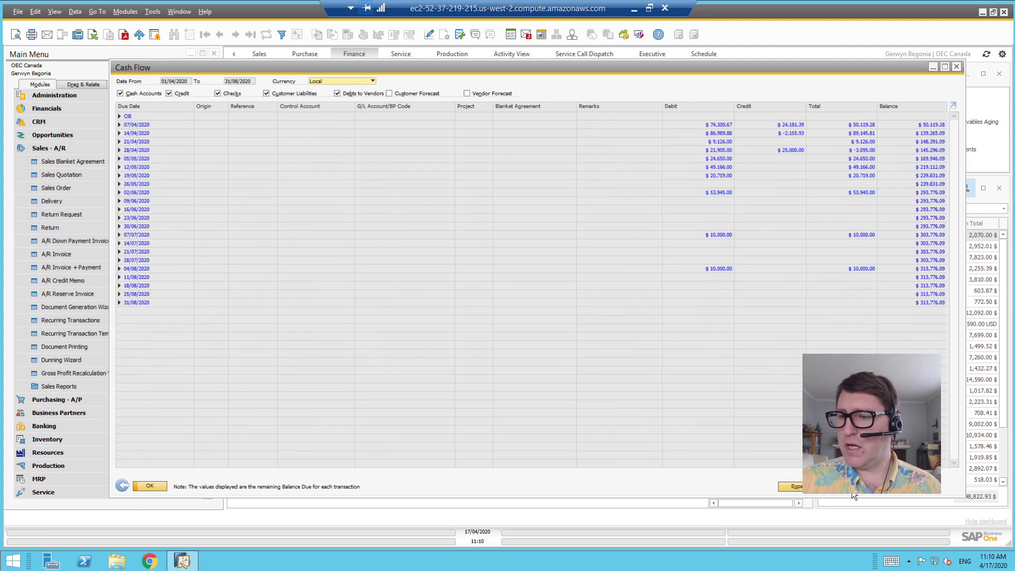
{"action": "left_click", "coordinate": [792, 484]}
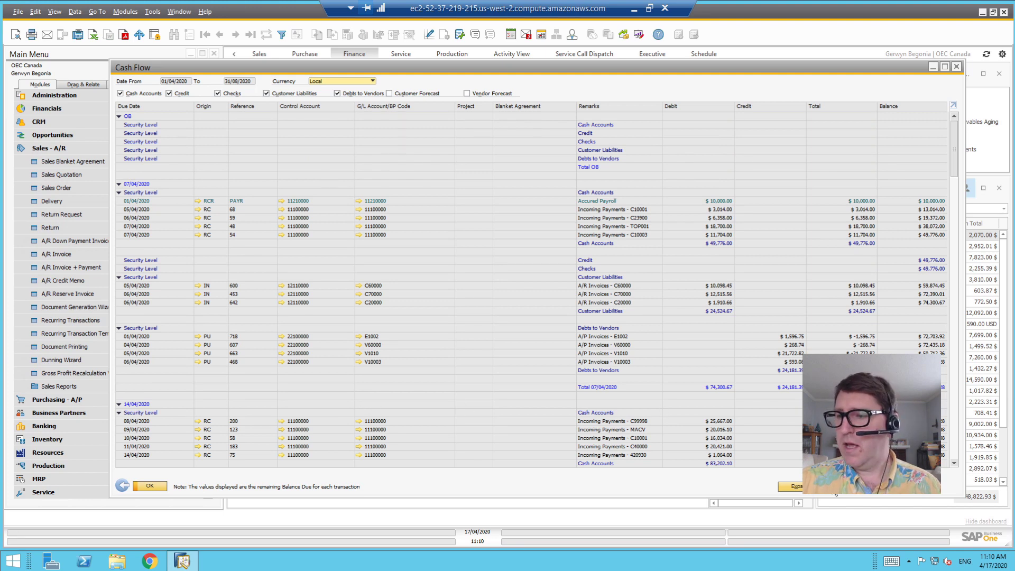
{"action": "left_click", "coordinate": [799, 487]}
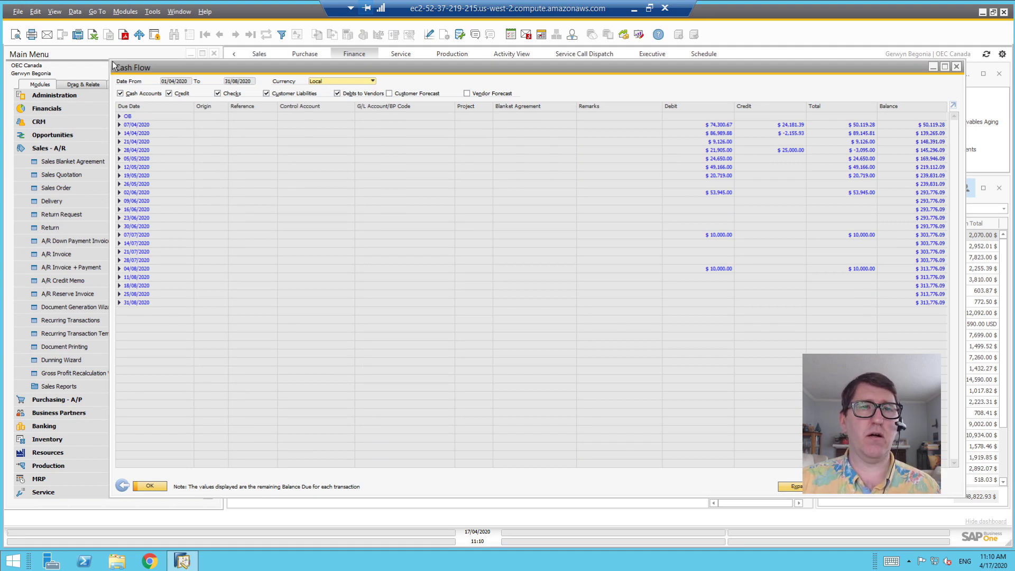
Export the collapsed report to Excel as a Microsoft Excel 2007 Workbook (*.xlsx) named Cash Flow
{"action": "left_click", "coordinate": [93, 36]}
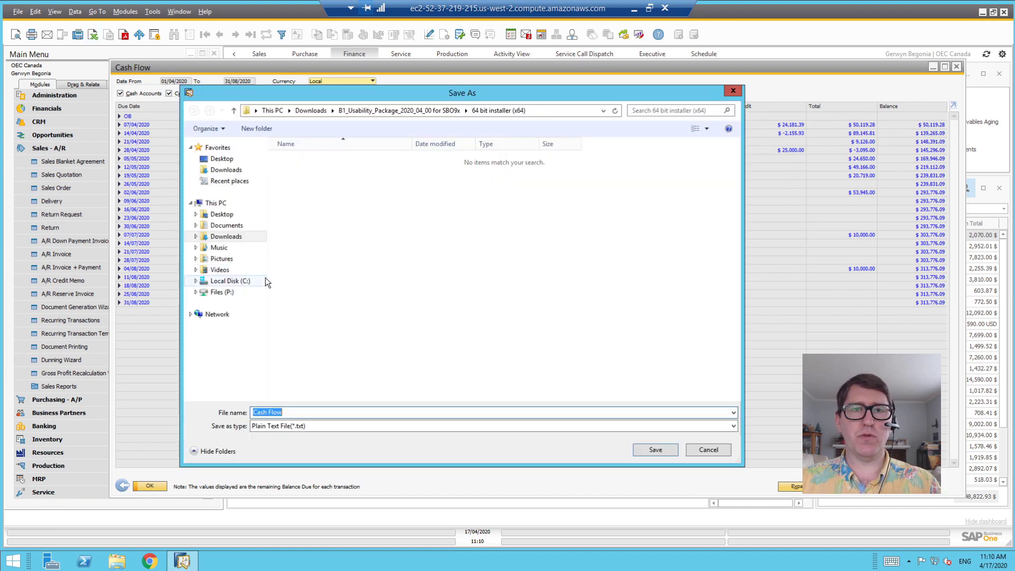
{"action": "left_click", "coordinate": [293, 426]}
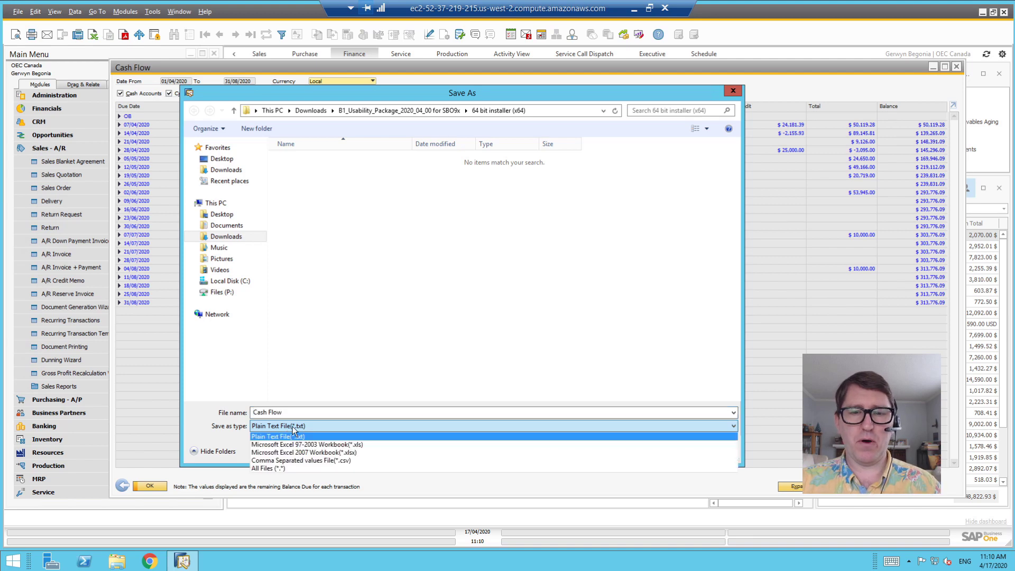
{"action": "left_click", "coordinate": [328, 453]}
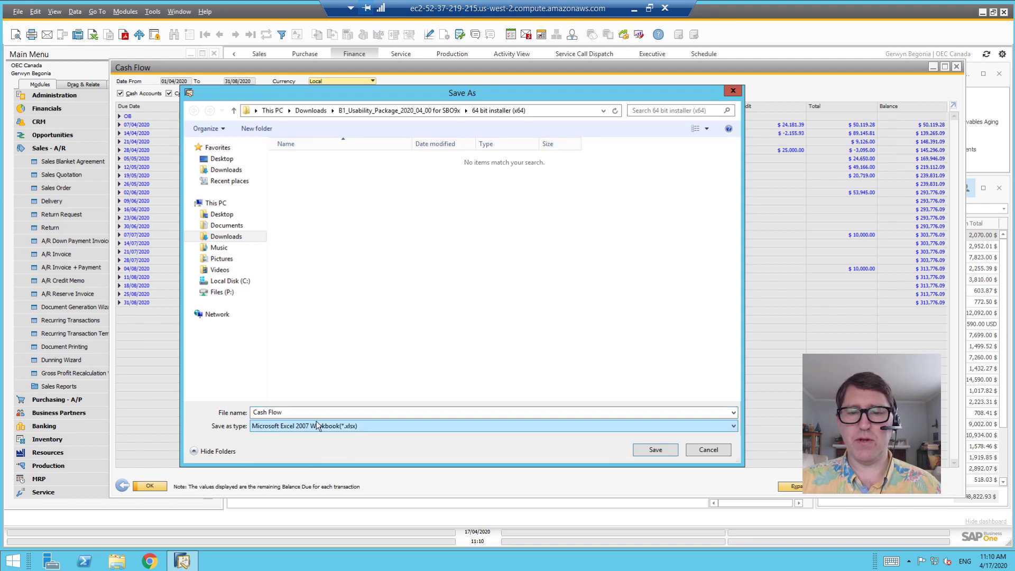
{"action": "left_click", "coordinate": [648, 452]}
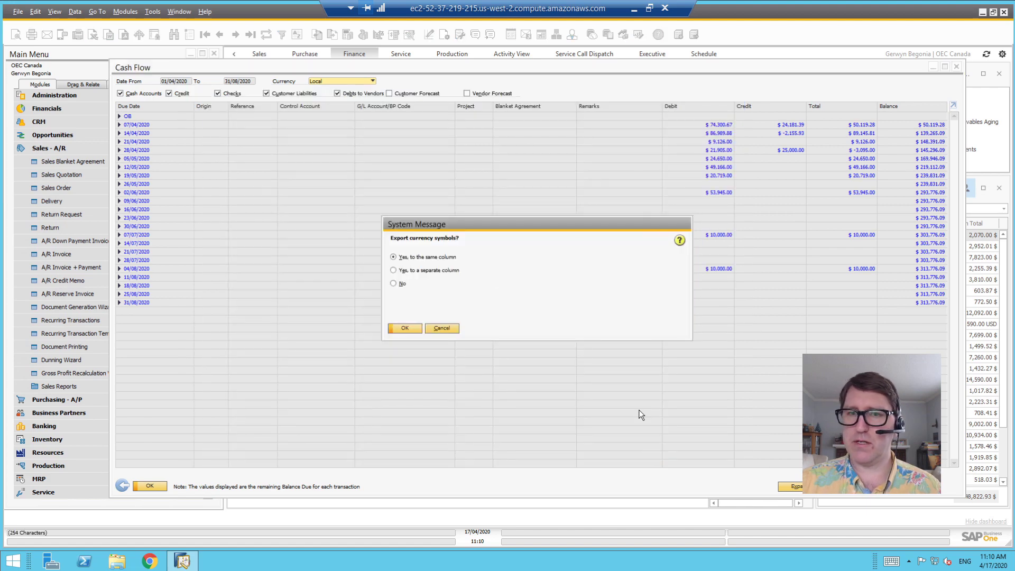
Keep currency symbols in the same column, maximize Excel, and widen columns A, I, K and L
{"action": "left_click", "coordinate": [405, 328]}
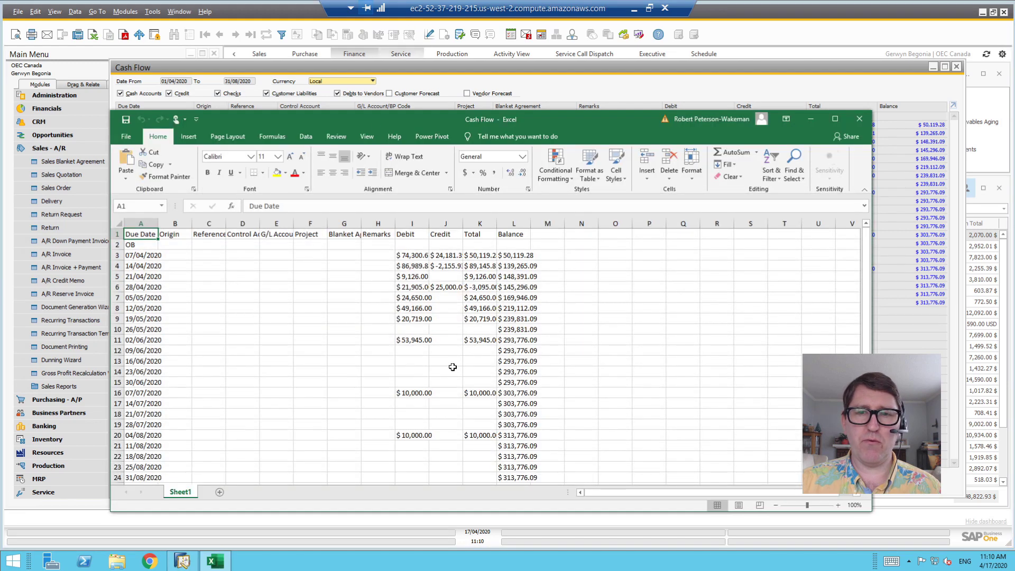
{"action": "left_click", "coordinate": [835, 120]}
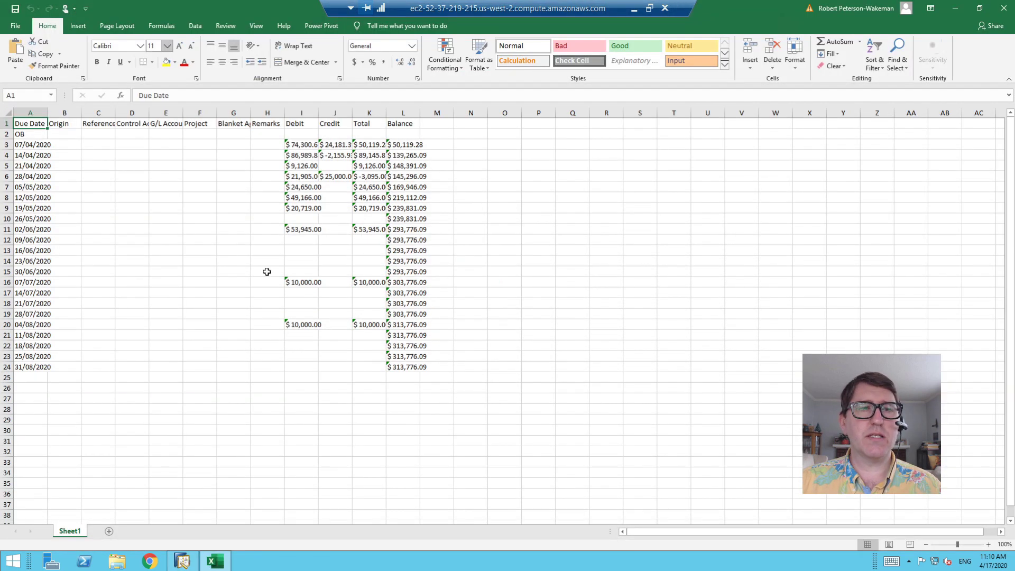
{"action": "left_click_drag", "start_coordinate": [47, 110], "coordinate": [91, 111]}
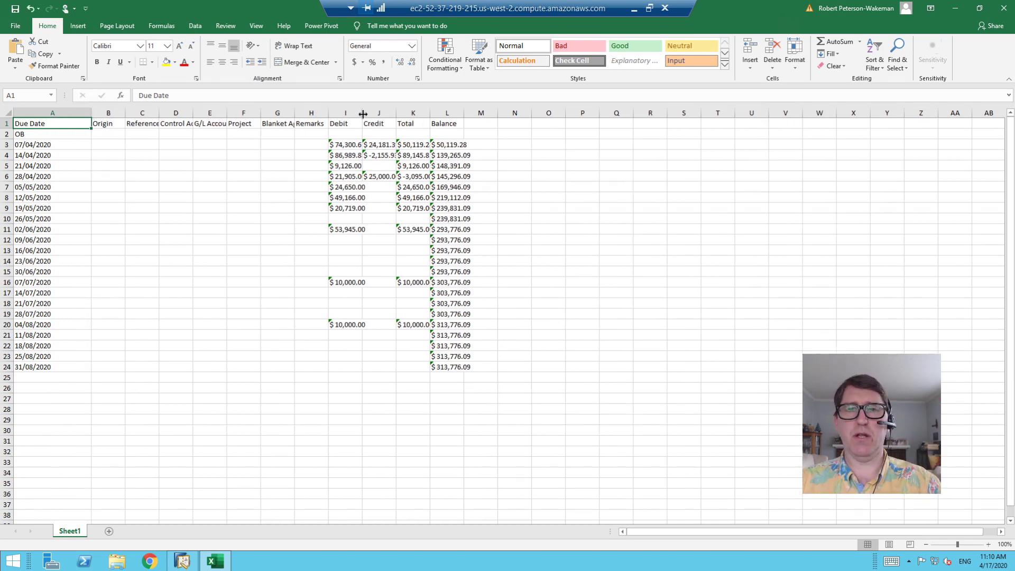
{"action": "left_click_drag", "start_coordinate": [363, 112], "coordinate": [460, 113]}
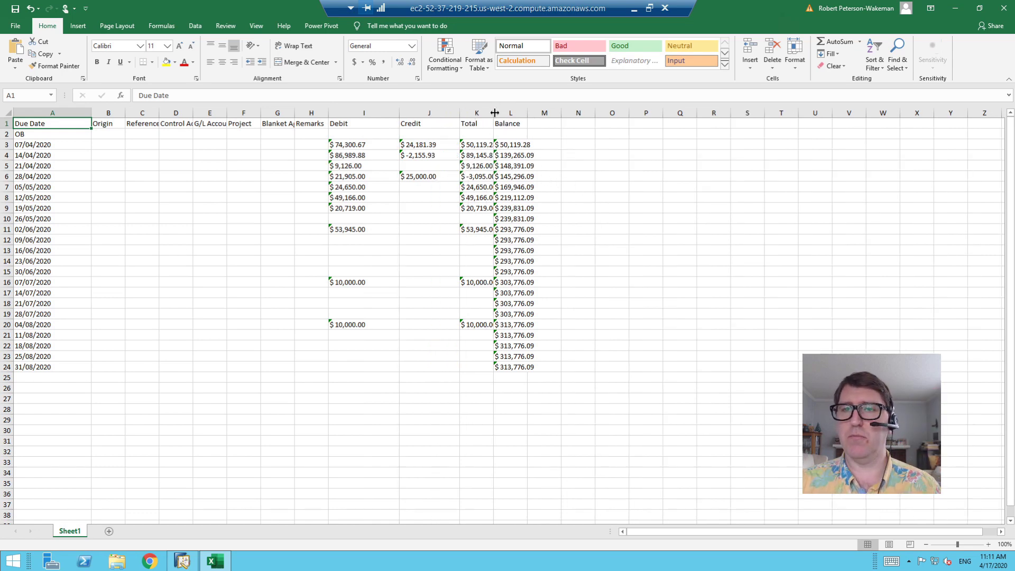
{"action": "left_click_drag", "start_coordinate": [492, 112], "coordinate": [606, 113]}
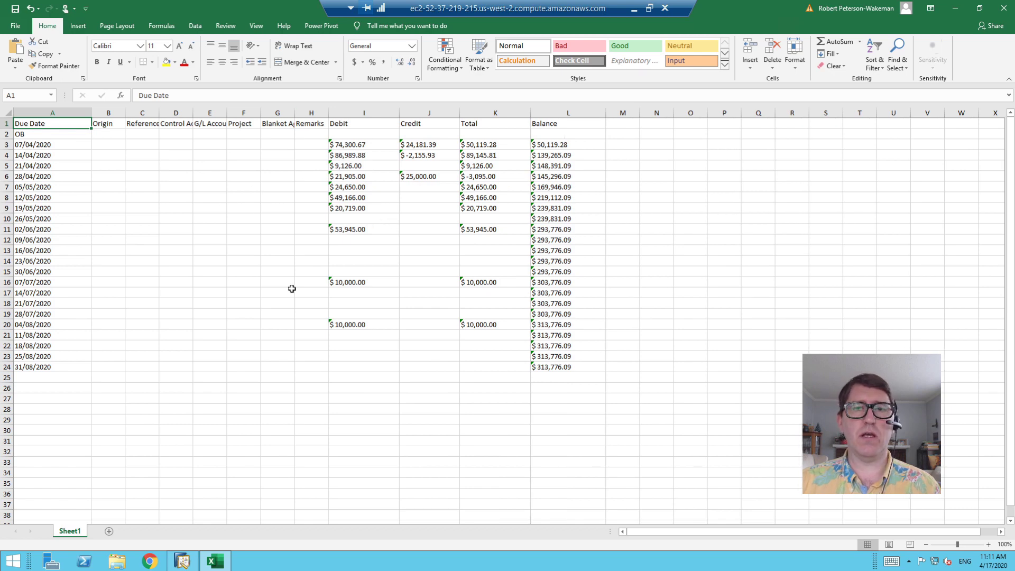
Expand all dates and export the report as .xlsx, replacing the existing Cash Flow file
{"action": "left_click", "coordinate": [955, 13]}
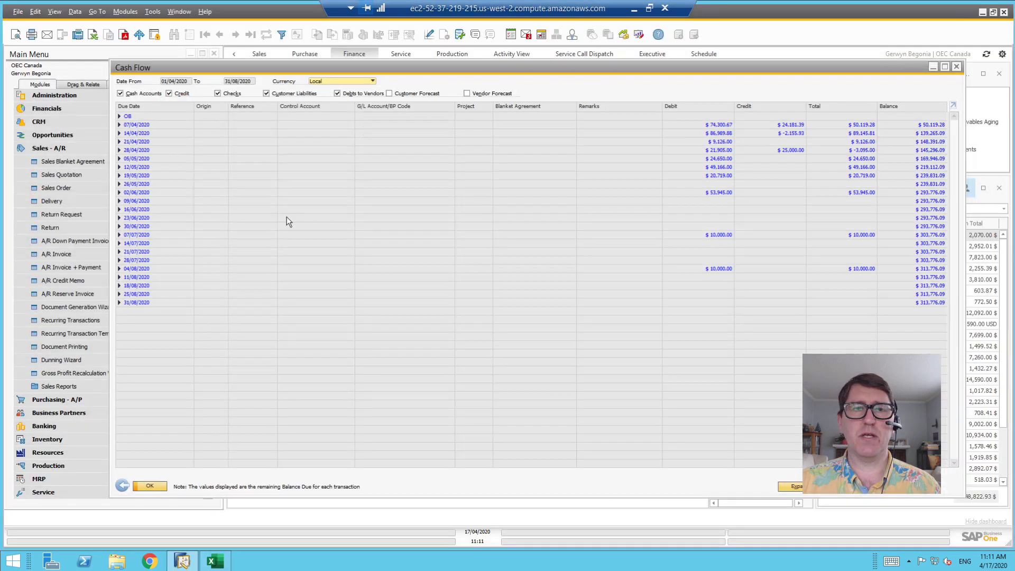
{"action": "left_click", "coordinate": [796, 487]}
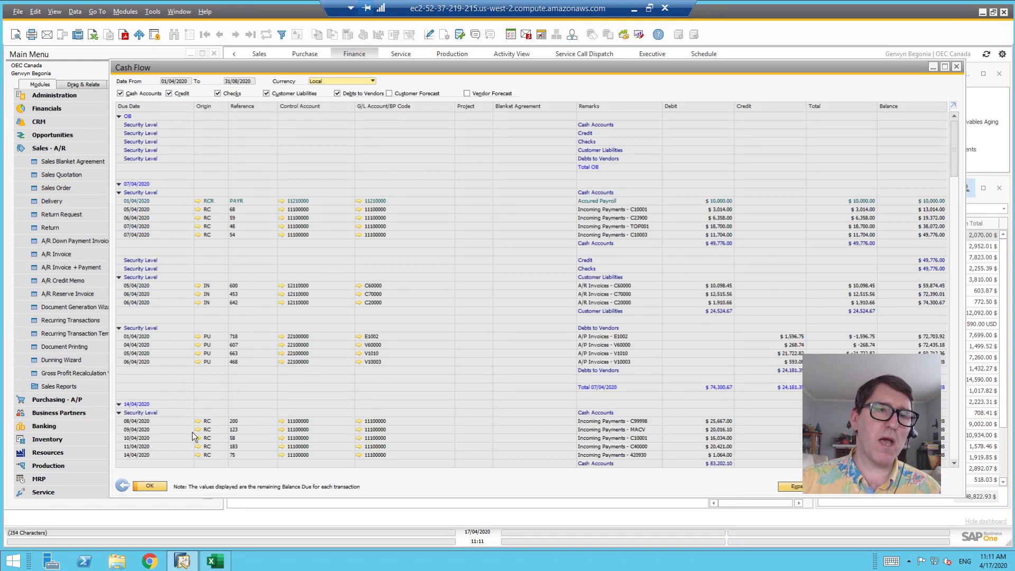
{"action": "left_click", "coordinate": [93, 35]}
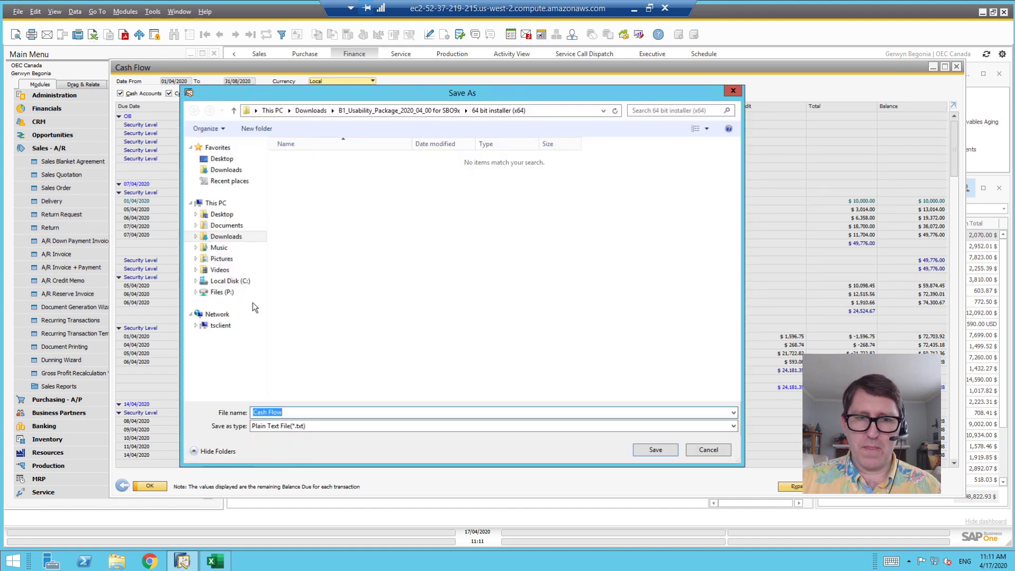
{"action": "left_click", "coordinate": [309, 427]}
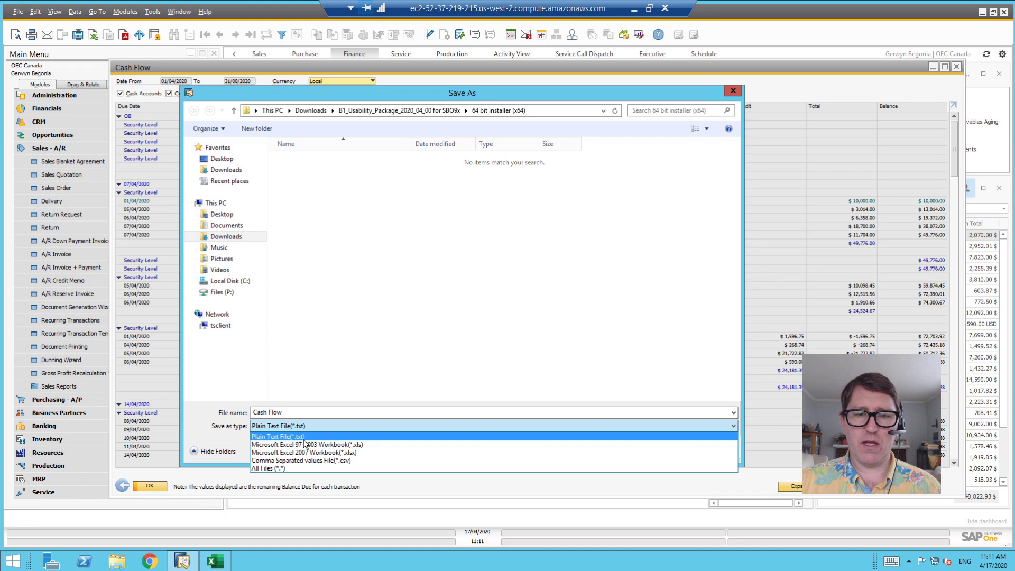
{"action": "left_click", "coordinate": [307, 452]}
{"action": "left_click", "coordinate": [654, 452]}
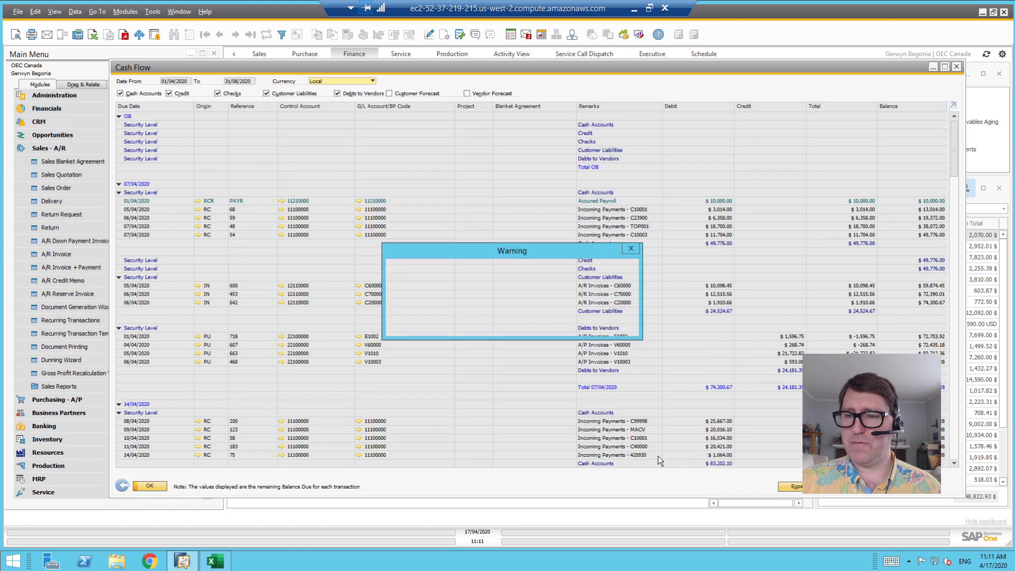
{"action": "left_click", "coordinate": [551, 325]}
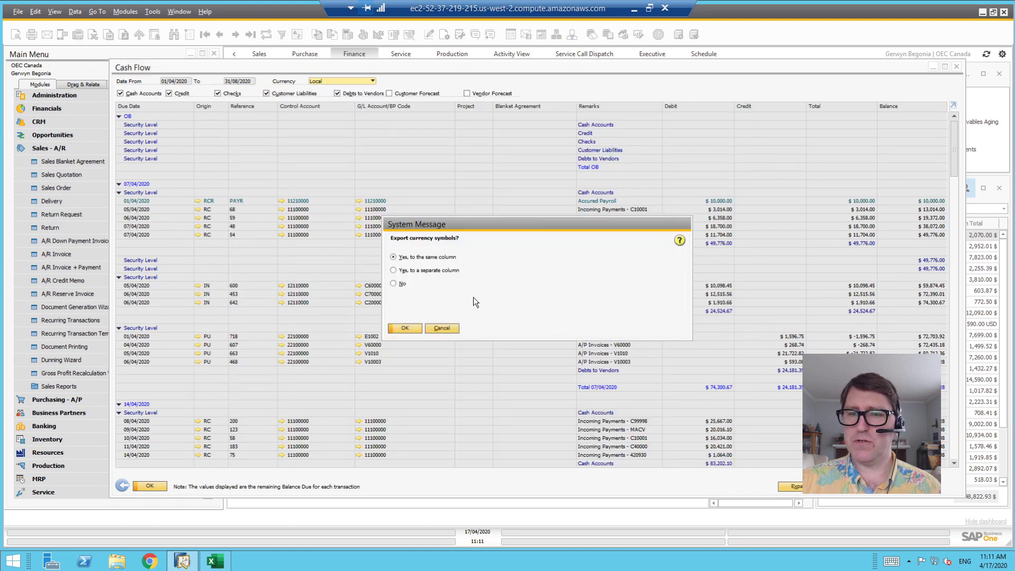
Close the old workbook unsaved, keep symbols in the same column, widen column A, minimize Excel
{"action": "left_click", "coordinate": [214, 562]}
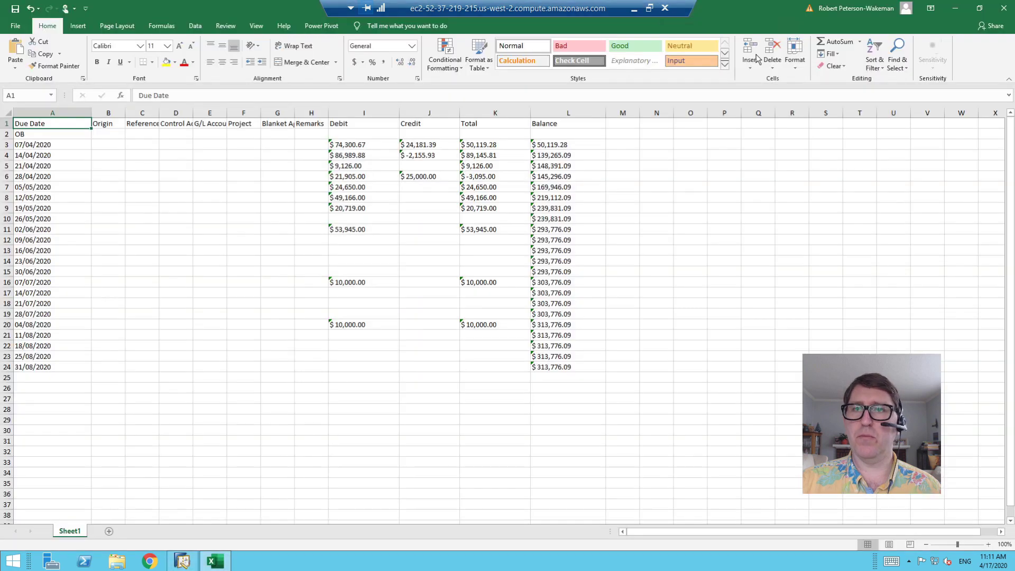
{"action": "left_click", "coordinate": [1004, 8]}
{"action": "left_click", "coordinate": [496, 294]}
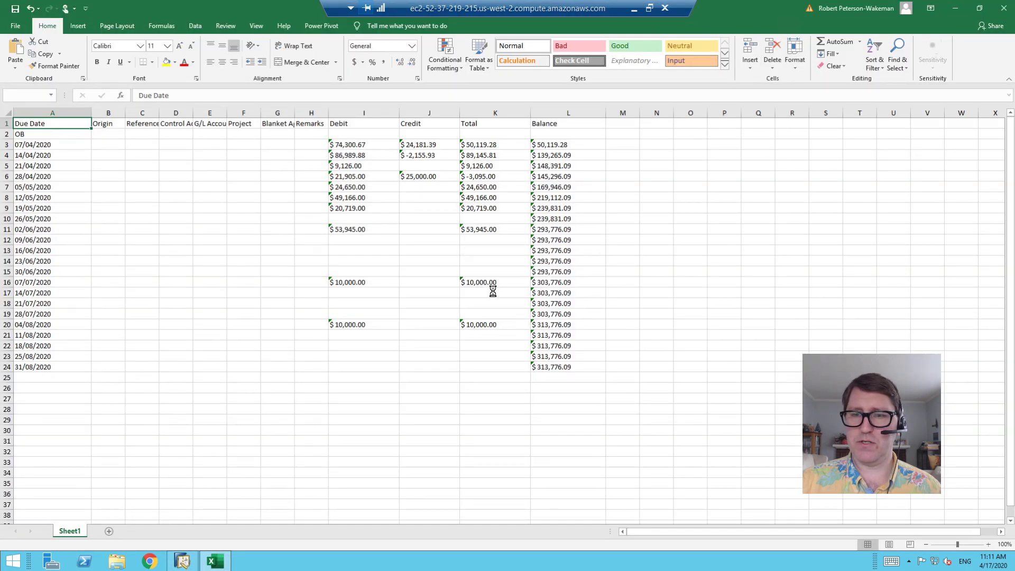
{"action": "left_click", "coordinate": [404, 328]}
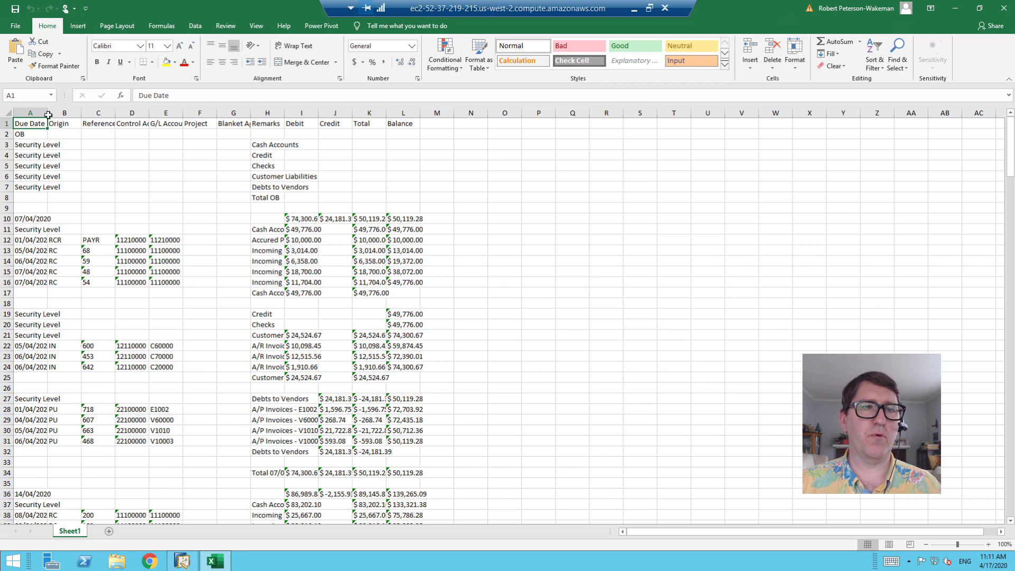
{"action": "left_click_drag", "start_coordinate": [48, 113], "coordinate": [86, 112]}
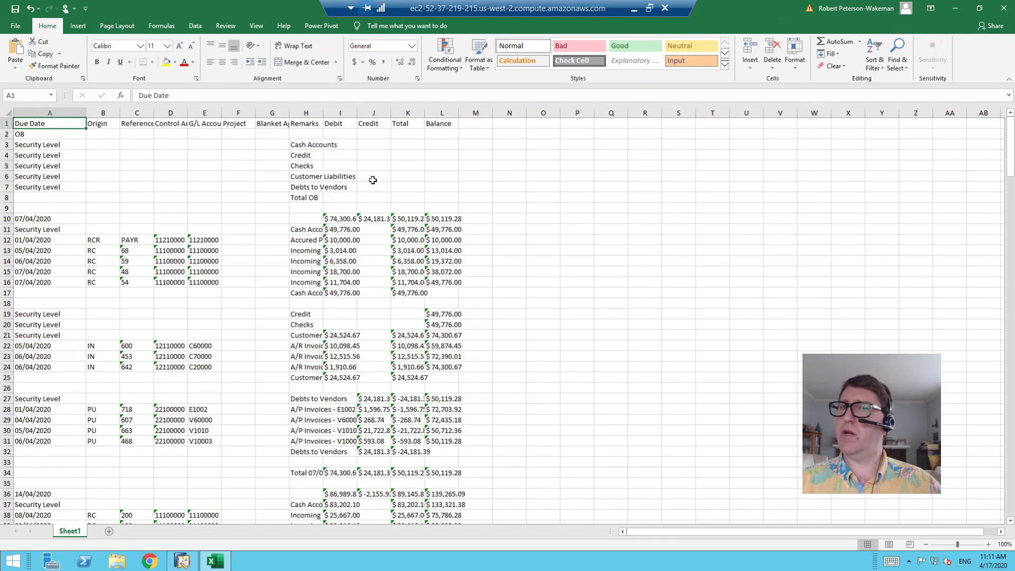
{"action": "left_click", "coordinate": [955, 8]}
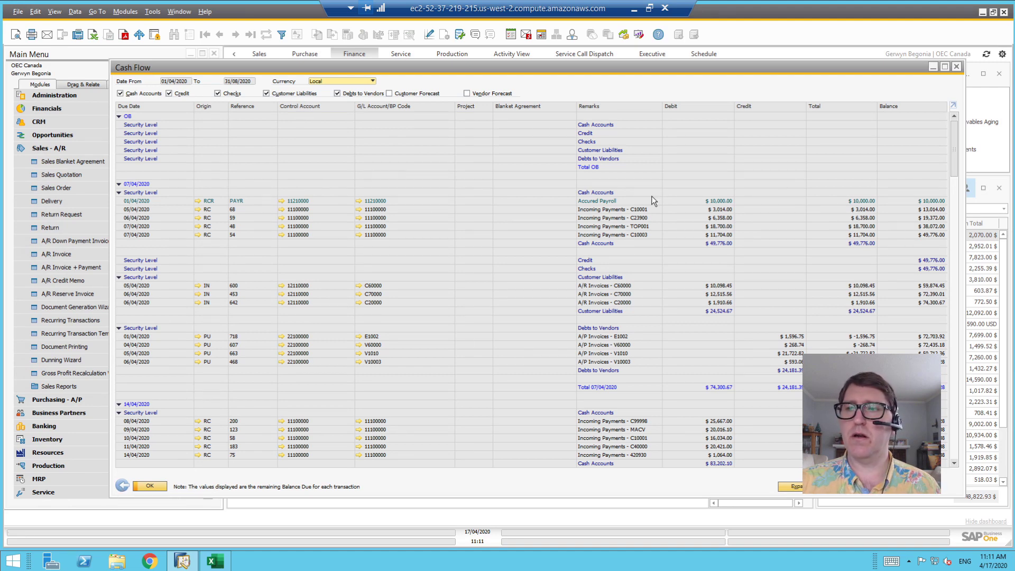
Go back from the Cash Flow report to its weekly 01/04/2020–31/08/2020 selection criteria
{"action": "left_click", "coordinate": [122, 486]}
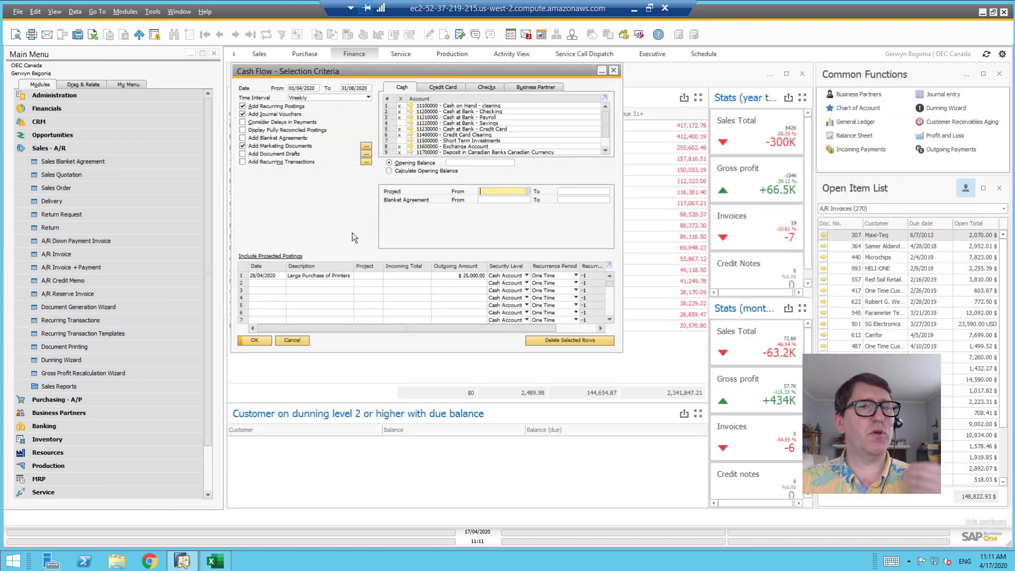